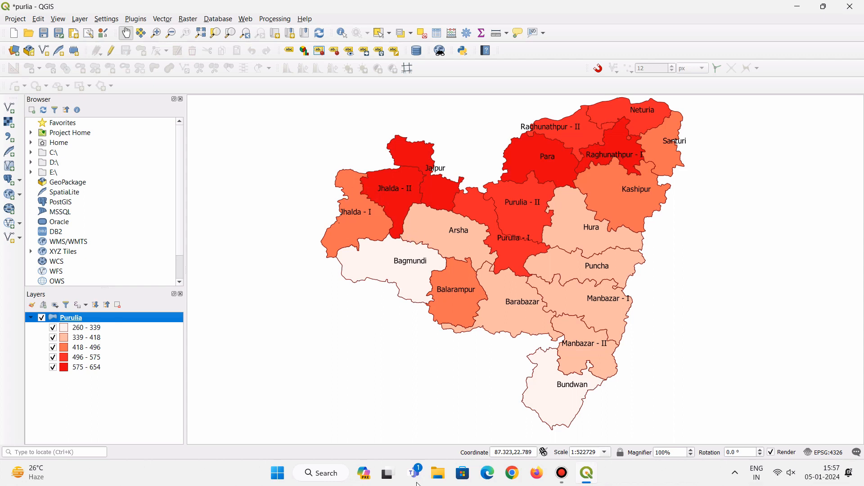
- Create a new print layout titled 456
{"action": "left_click", "coordinate": [16, 19]}
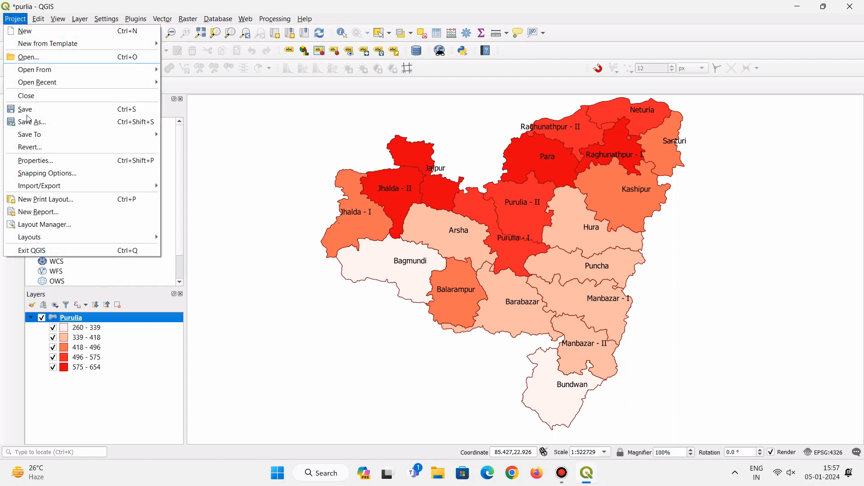
{"action": "left_click", "coordinate": [45, 202]}
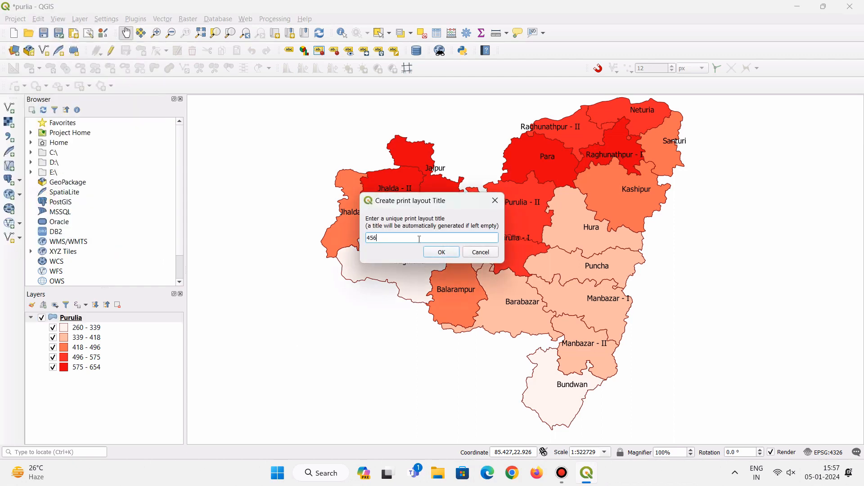
{"action": "type", "text": "456"}
{"action": "key", "text": "Return"}
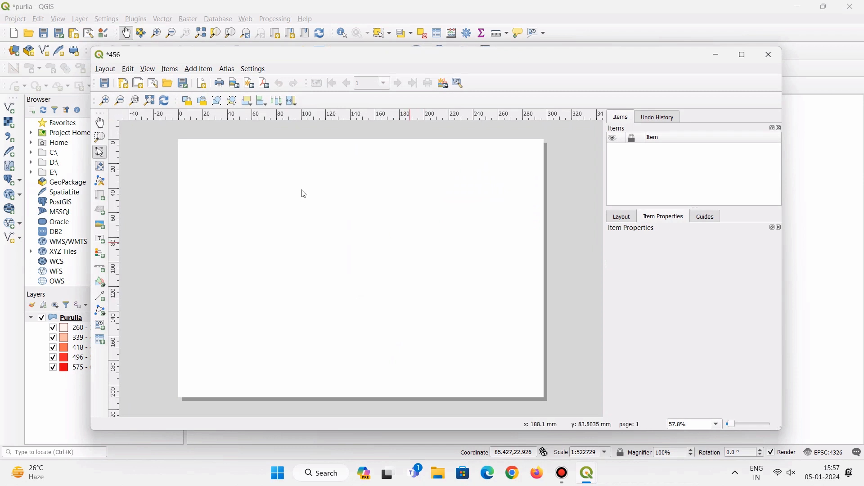
- Place the Purulia map over most of the layout page, set its scale to 568907, and maximize the layout window
{"action": "left_click", "coordinate": [100, 195]}
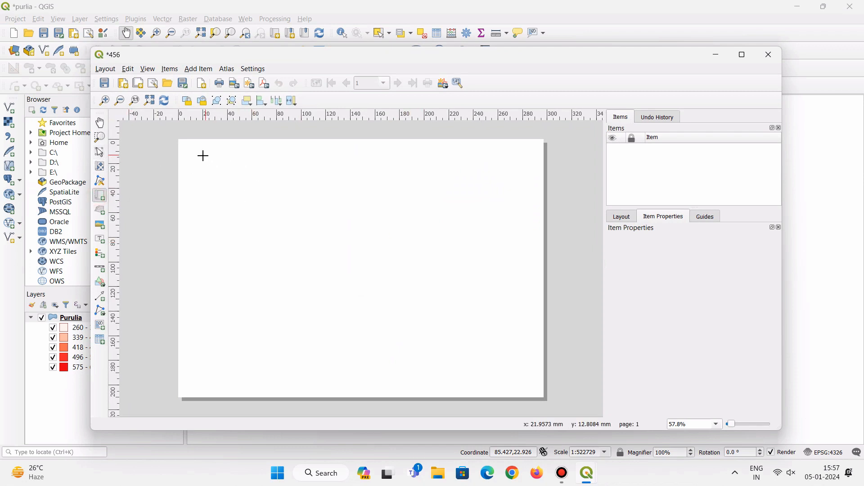
{"action": "left_click_drag", "start_coordinate": [194, 167], "coordinate": [458, 367]}
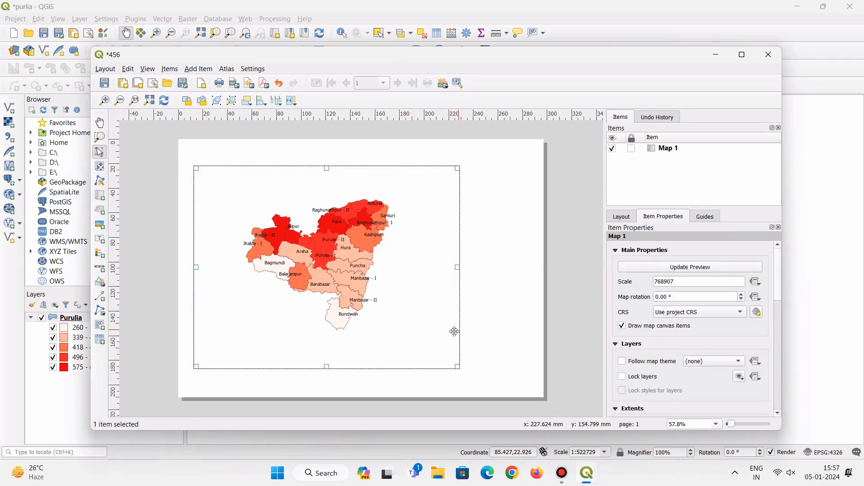
{"action": "left_click", "coordinate": [659, 281]}
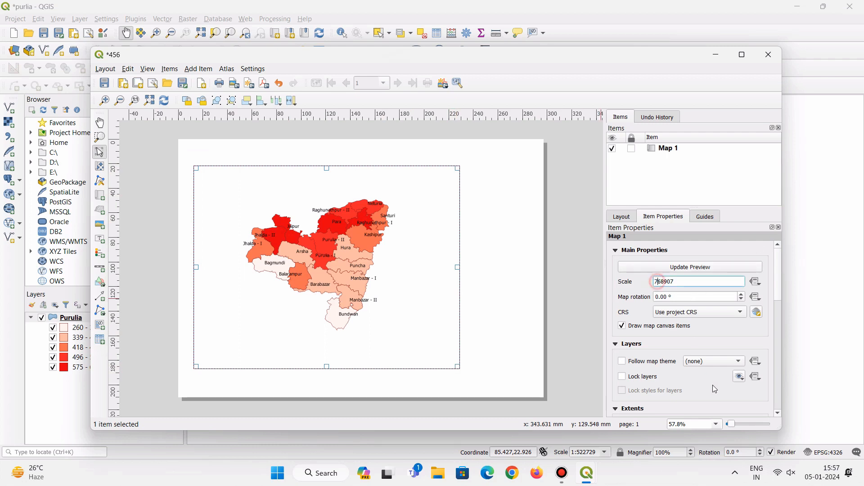
{"action": "key", "text": "BackSpace"}
{"action": "type", "text": "5"}
{"action": "key", "text": "Return"}
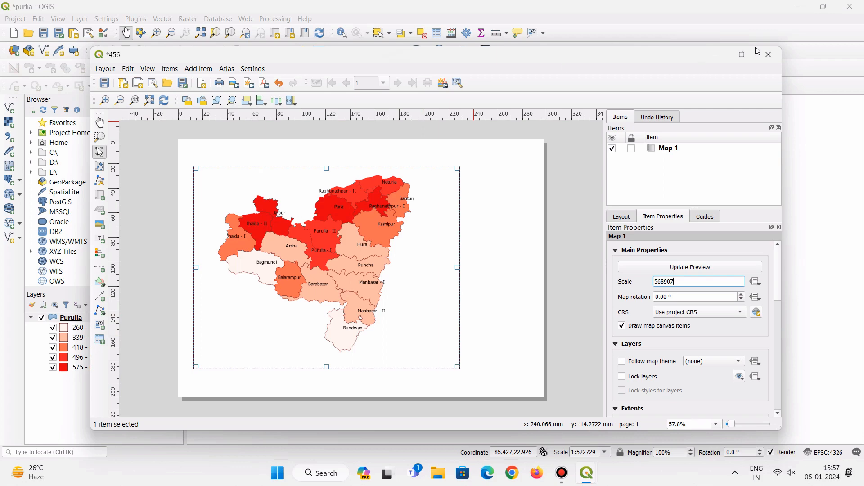
{"action": "left_click", "coordinate": [743, 54]}
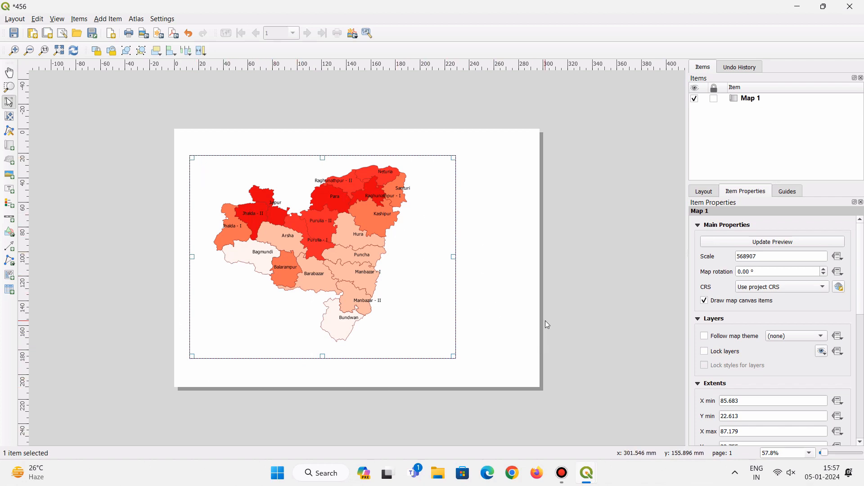
- Add a new grid to the layout map
{"action": "scroll", "coordinate": [696, 347], "scroll_direction": "down", "scroll_amount": 7}
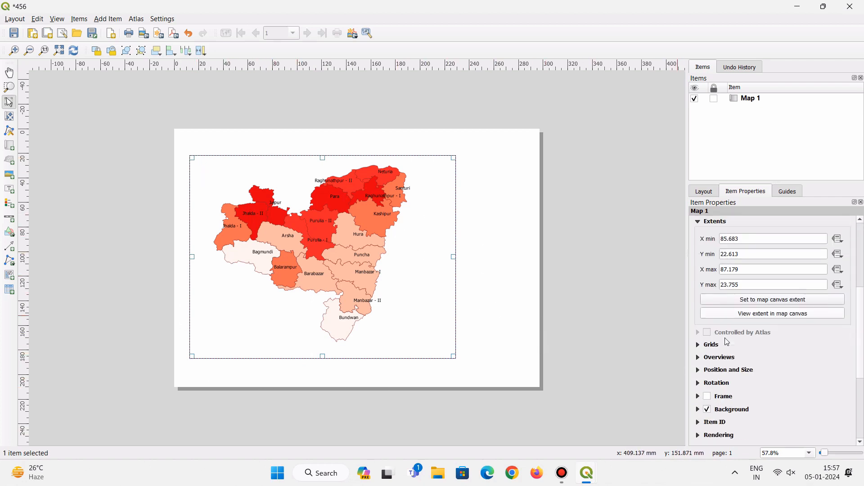
{"action": "left_click", "coordinate": [698, 318]}
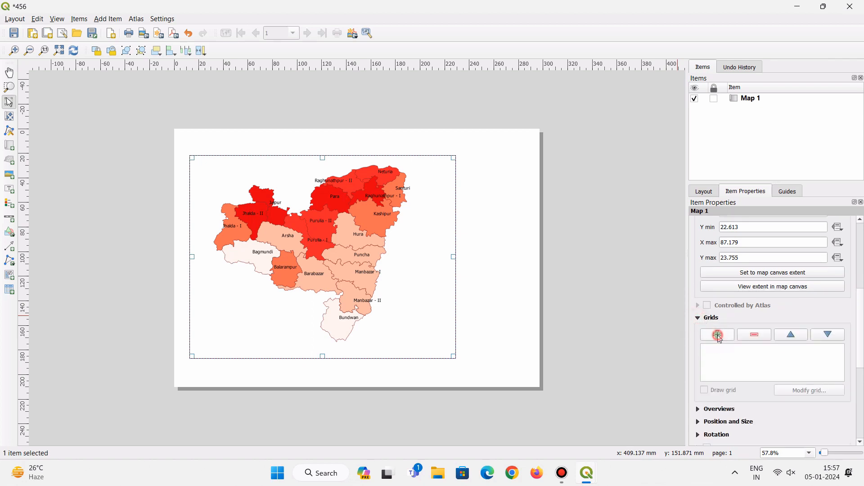
{"action": "left_click", "coordinate": [719, 335]}
{"action": "left_click", "coordinate": [724, 349]}
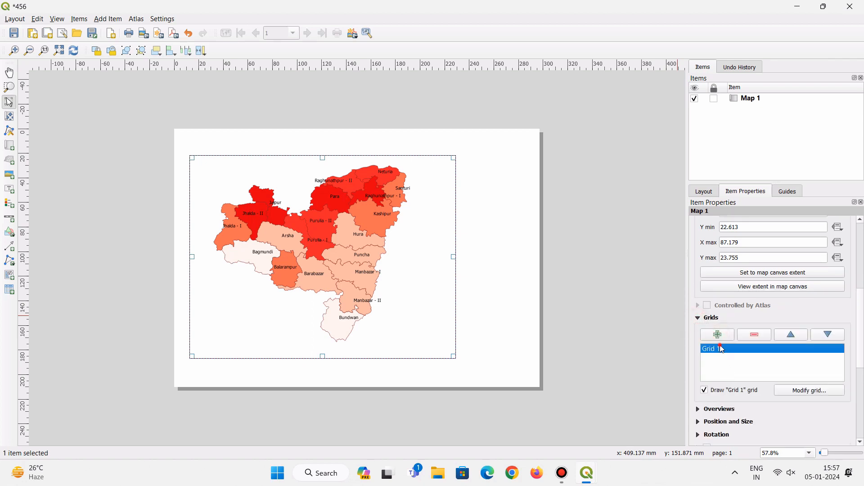
- Open the new grid for modification and set its frame style to Zebra
{"action": "left_click", "coordinate": [808, 392]}
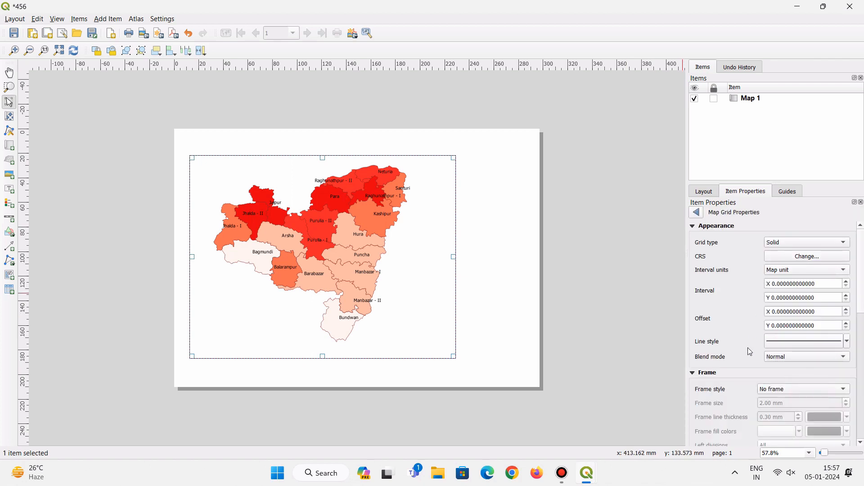
{"action": "scroll", "coordinate": [748, 369], "scroll_direction": "down", "scroll_amount": 4}
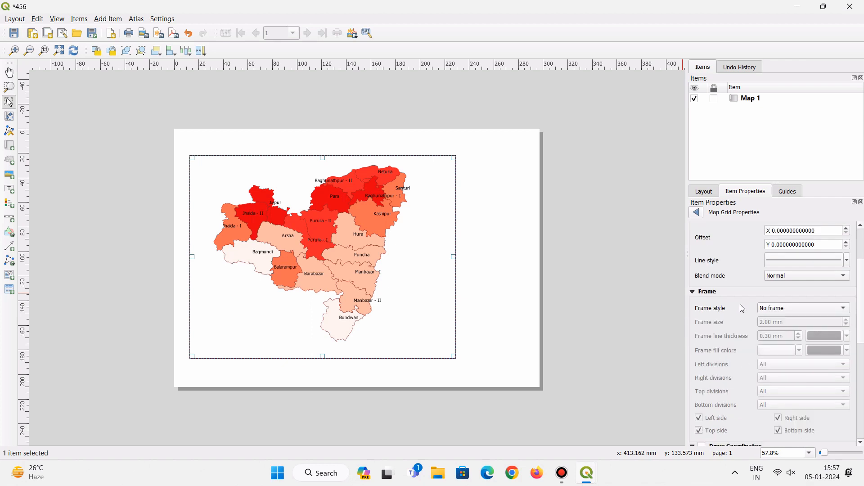
{"action": "left_click", "coordinate": [816, 280]}
{"action": "left_click", "coordinate": [793, 291]}
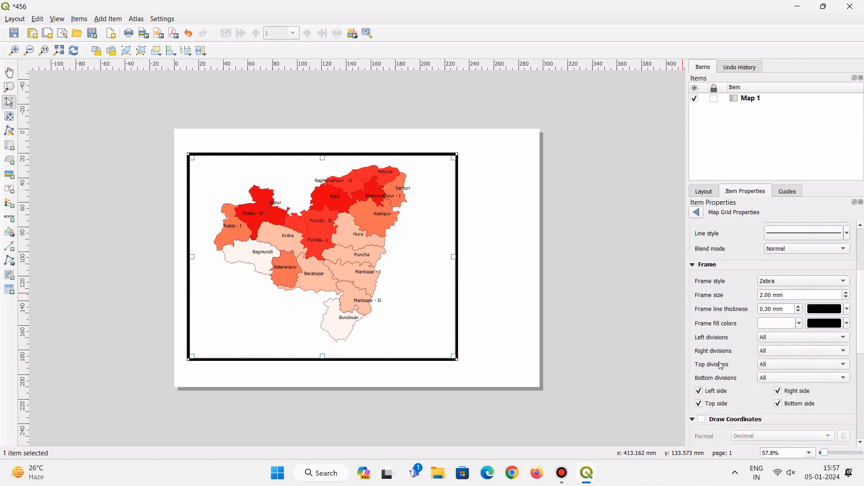
- Enable coordinate drawing for the grid with the Degree, minute format
{"action": "scroll", "coordinate": [721, 362], "scroll_direction": "down", "scroll_amount": 3}
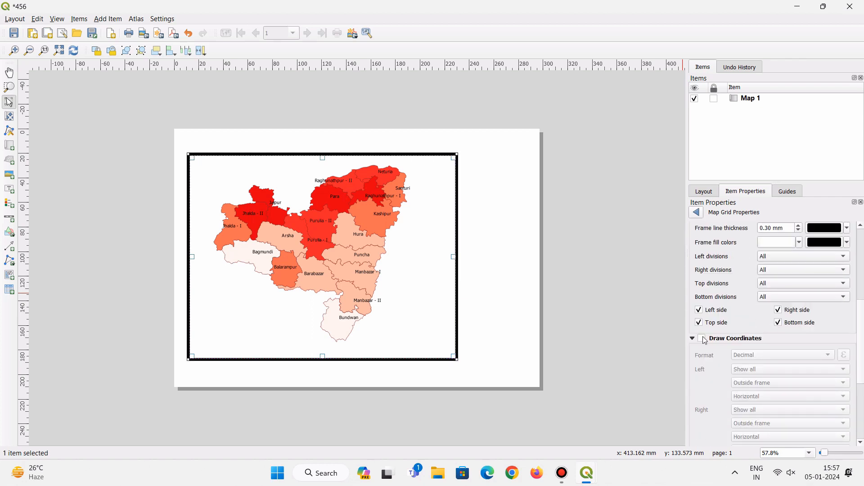
{"action": "left_click", "coordinate": [702, 338]}
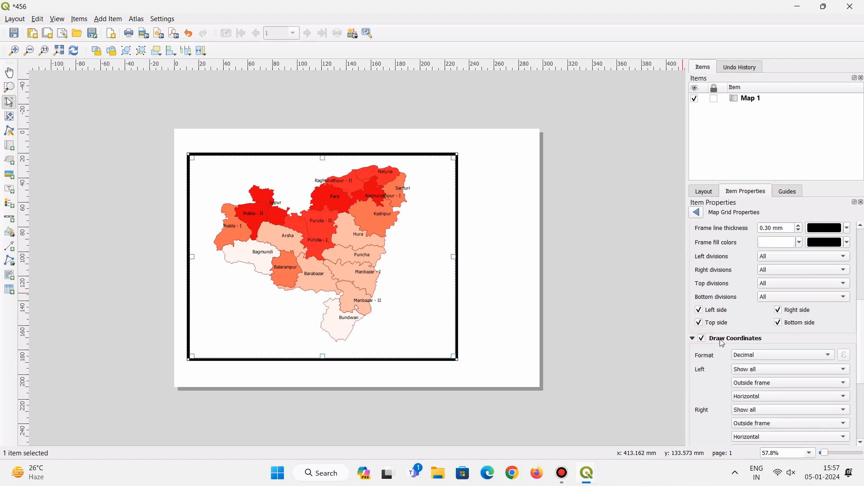
{"action": "left_click", "coordinate": [767, 357]}
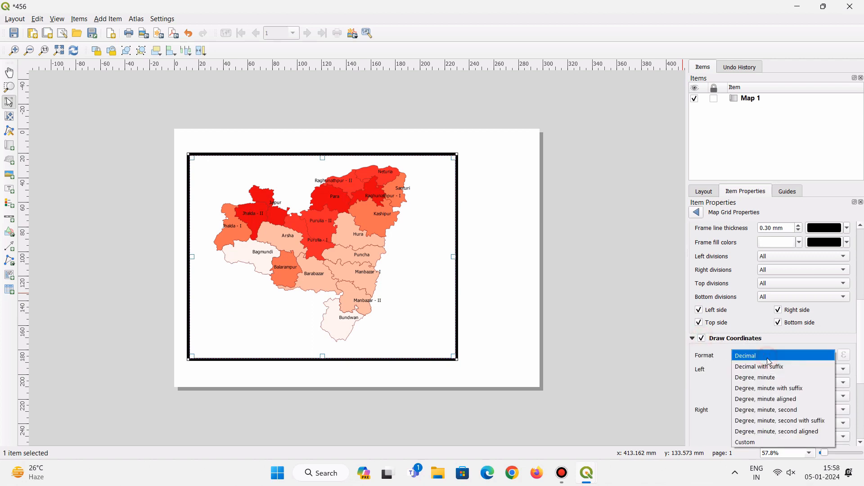
{"action": "left_click", "coordinate": [773, 382]}
{"action": "scroll", "coordinate": [777, 342], "scroll_direction": "down", "scroll_amount": 2}
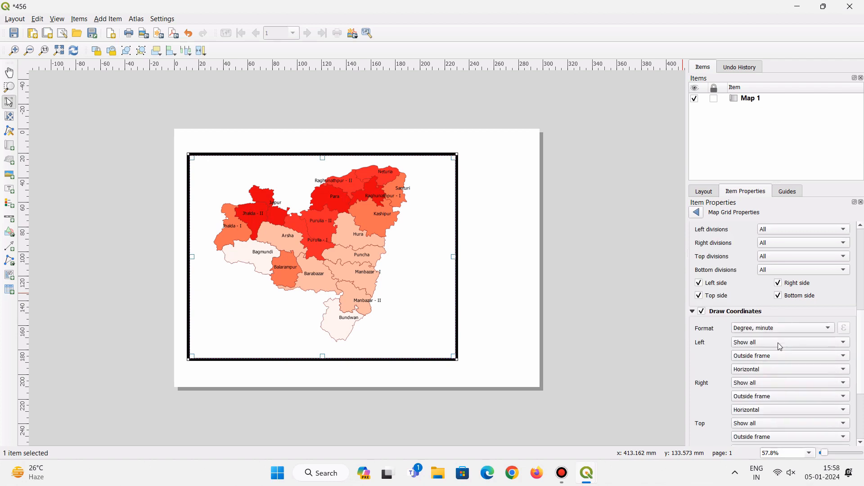
- Reduce the grid's coordinate precision to 0
{"action": "scroll", "coordinate": [729, 340], "scroll_direction": "down", "scroll_amount": 4}
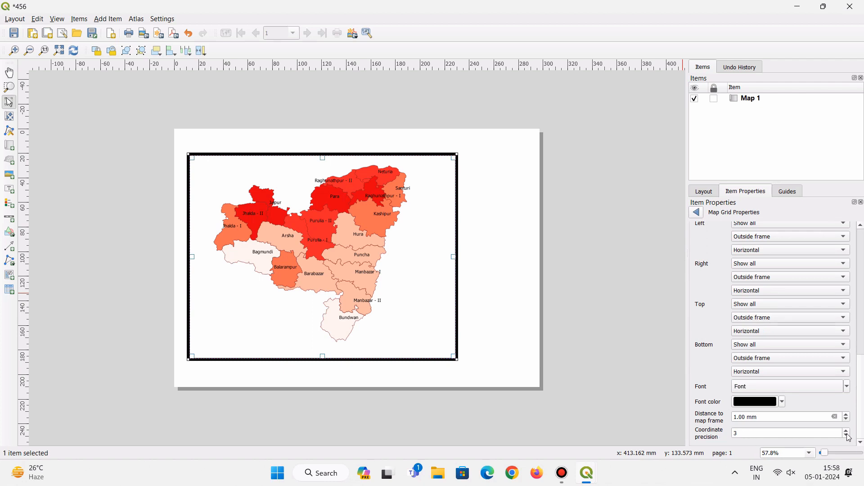
{"action": "left_click", "coordinate": [849, 438]}
{"action": "left_click", "coordinate": [848, 437]}
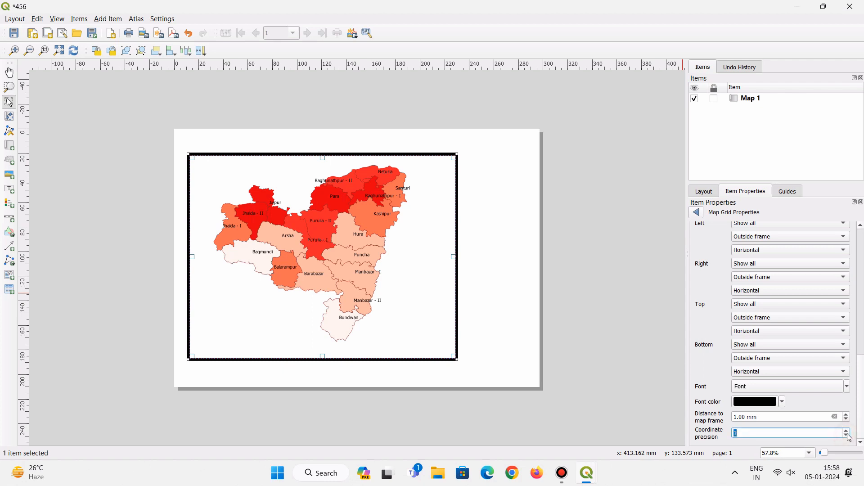
{"action": "left_click", "coordinate": [848, 437]}
- Set the grid's X and Y intervals to 5
{"action": "scroll", "coordinate": [720, 367], "scroll_direction": "up", "scroll_amount": 5}
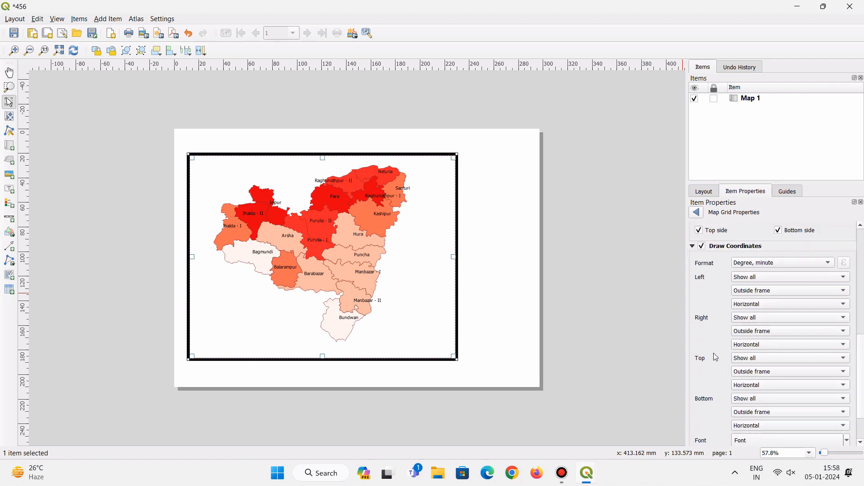
{"action": "scroll", "coordinate": [722, 319], "scroll_direction": "up", "scroll_amount": 10}
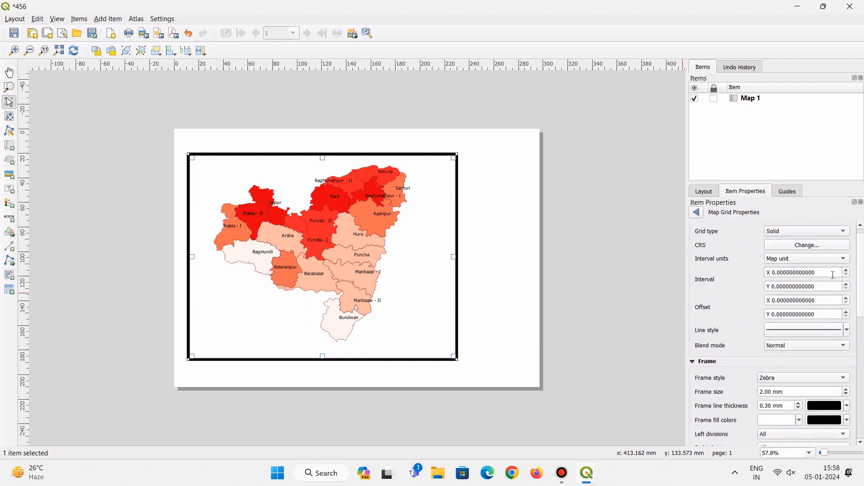
{"action": "left_click", "coordinate": [846, 270]}
{"action": "left_click", "coordinate": [846, 270]}
{"action": "left_click", "coordinate": [847, 270]}
{"action": "left_click", "coordinate": [847, 270]}
{"action": "left_click", "coordinate": [846, 270]}
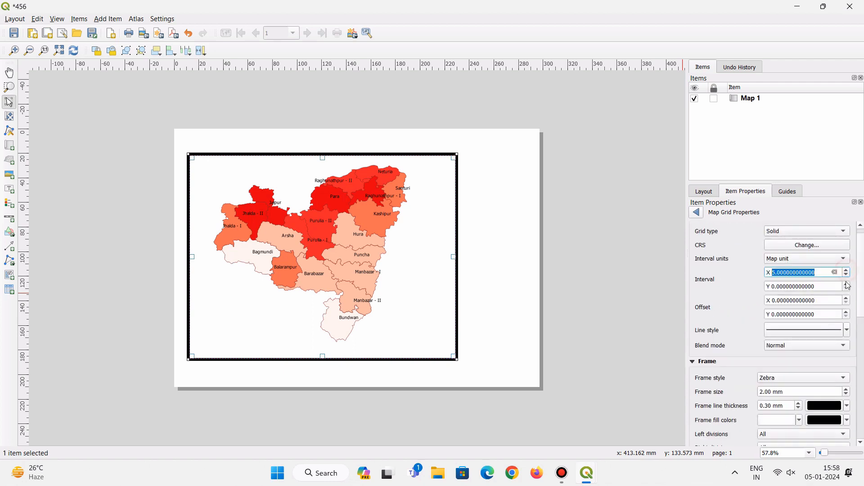
{"action": "left_click", "coordinate": [847, 284]}
{"action": "left_click", "coordinate": [847, 284]}
{"action": "left_click", "coordinate": [847, 284]}
{"action": "left_click", "coordinate": [847, 284]}
{"action": "left_click", "coordinate": [846, 285]}
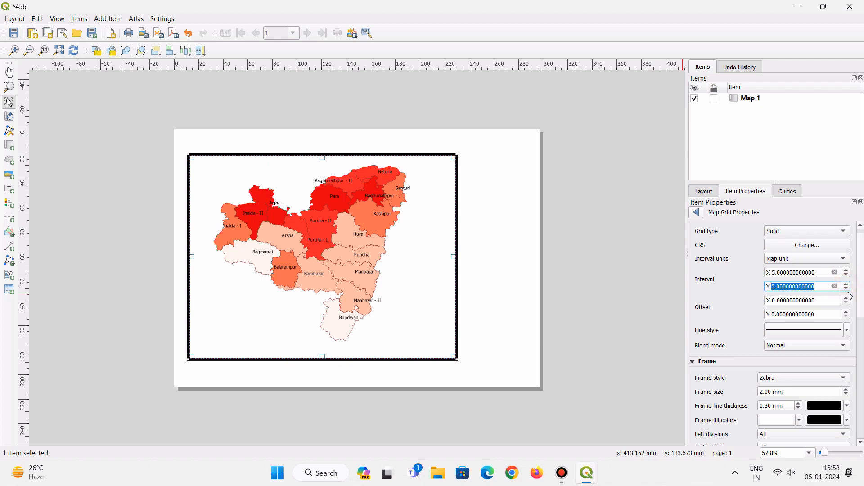
- Set the grid's X and Y offsets to 5
{"action": "left_click", "coordinate": [846, 298]}
{"action": "left_click", "coordinate": [847, 298]}
{"action": "left_click", "coordinate": [847, 298]}
{"action": "left_click", "coordinate": [846, 298]}
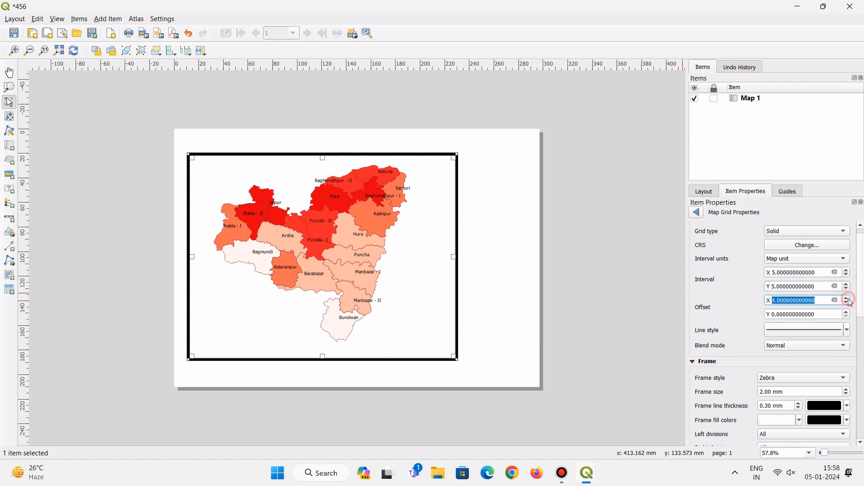
{"action": "left_click", "coordinate": [846, 298]}
{"action": "left_click", "coordinate": [846, 312]}
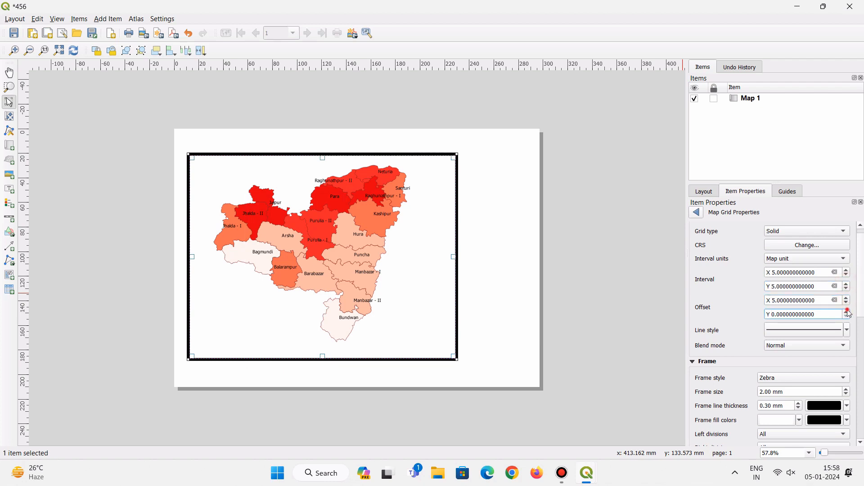
{"action": "left_click", "coordinate": [847, 312]}
{"action": "left_click", "coordinate": [846, 312]}
{"action": "left_click", "coordinate": [847, 312]}
{"action": "left_click", "coordinate": [847, 312]}
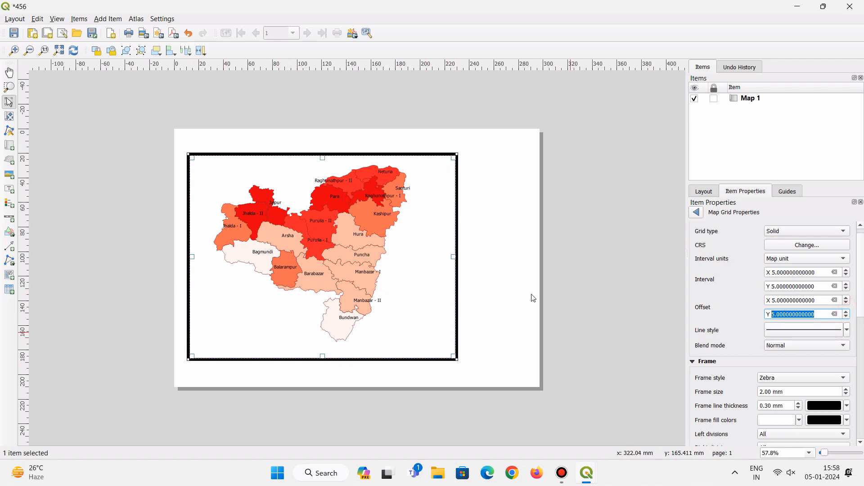
- Switch the grid's interval units to Centimeter and check the grid lines and coordinate labels around the map
{"action": "left_click", "coordinate": [776, 259]}
{"action": "left_click", "coordinate": [783, 281]}
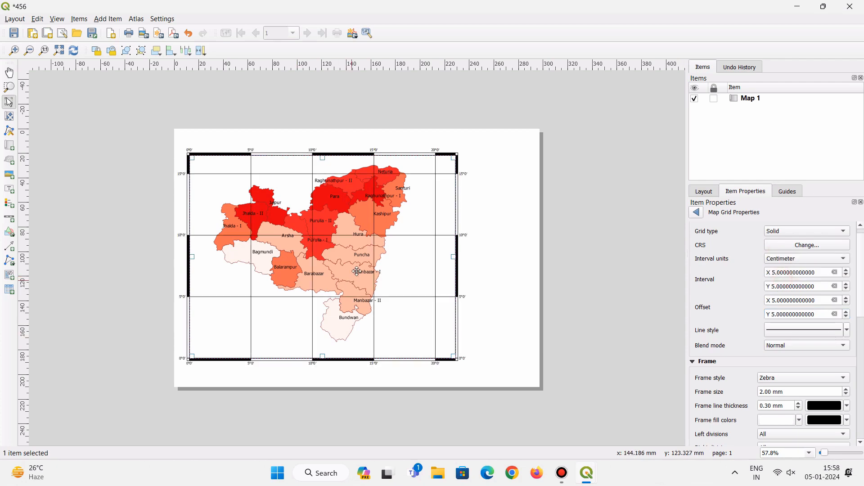
{"action": "scroll", "coordinate": [405, 403], "scroll_direction": "up", "scroll_amount": 2}
{"action": "scroll", "coordinate": [447, 376], "scroll_direction": "down", "scroll_amount": 2}
{"action": "scroll", "coordinate": [484, 371], "scroll_direction": "up", "scroll_amount": 2}
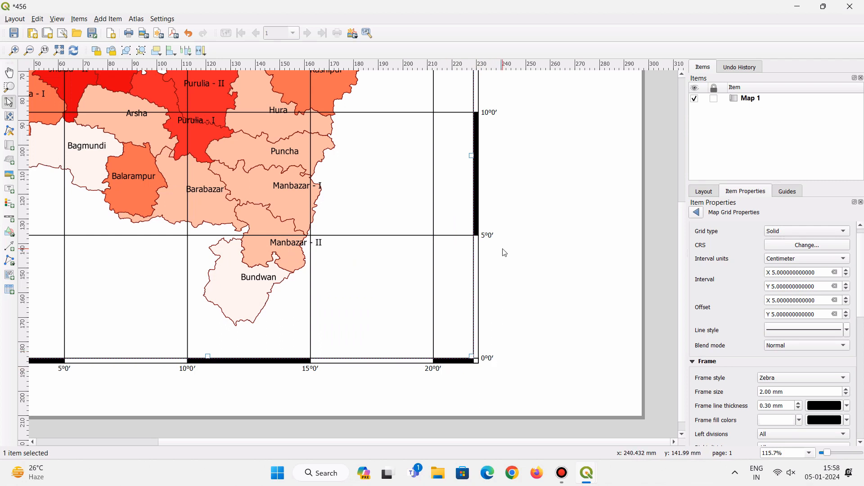
{"action": "scroll", "coordinate": [511, 366], "scroll_direction": "down", "scroll_amount": 3}
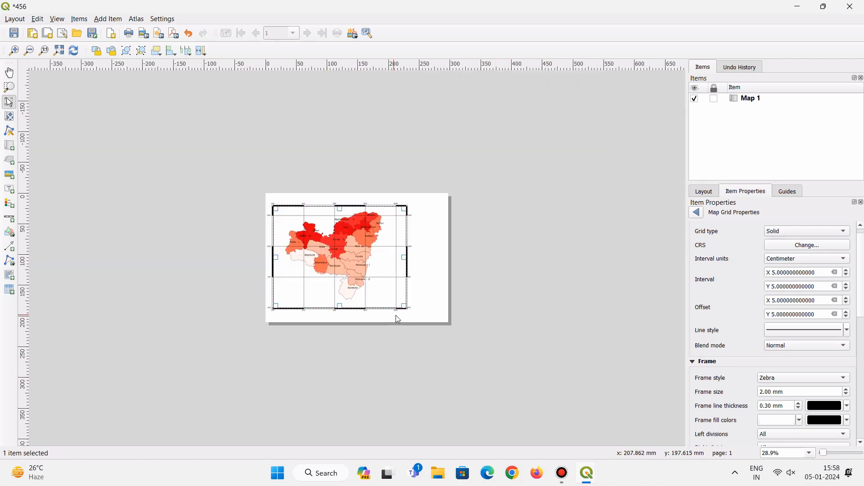
{"action": "scroll", "coordinate": [396, 315], "scroll_direction": "up", "scroll_amount": 2}
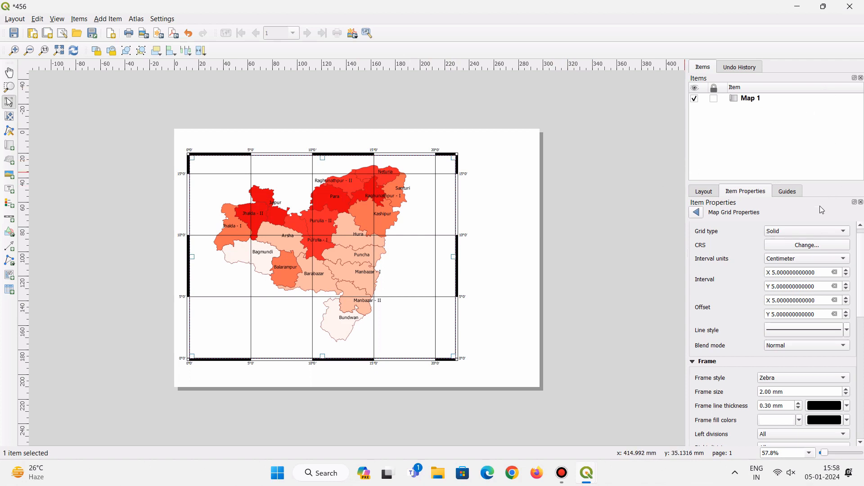
- Set the grid's interval units to Map unit and its CRS to WGS 84 (EPSG:4326)
{"action": "left_click", "coordinate": [805, 259]}
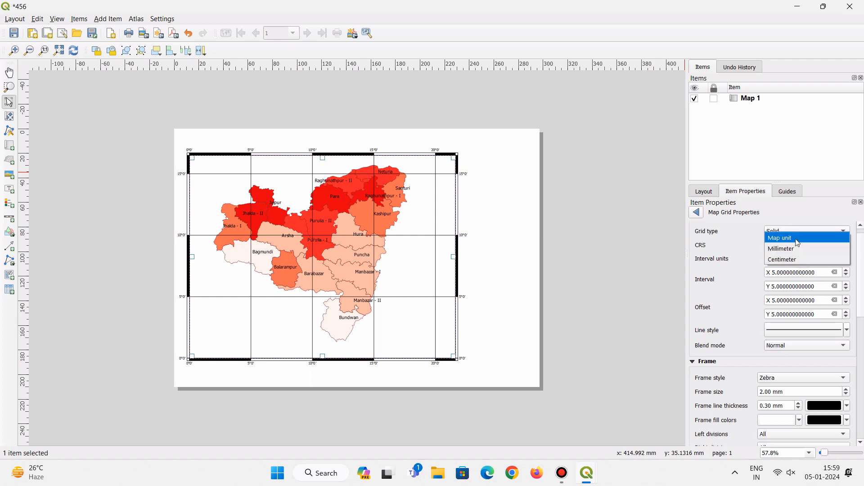
{"action": "left_click", "coordinate": [797, 238]}
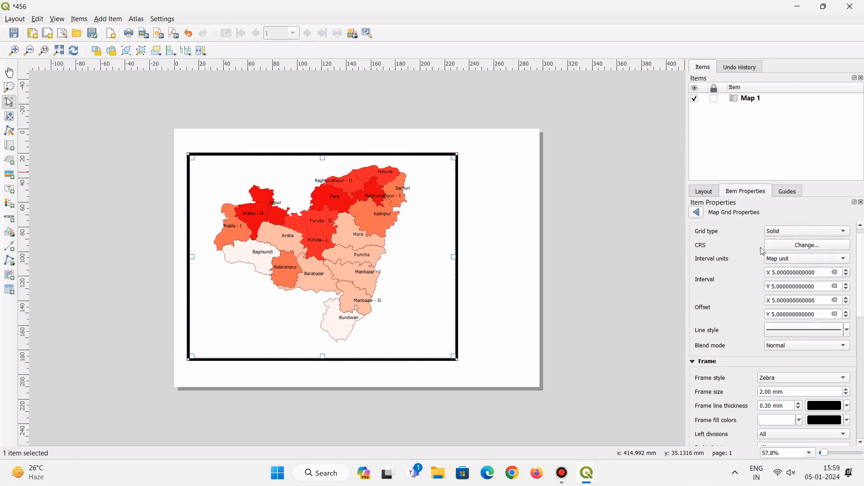
{"action": "left_click", "coordinate": [799, 246]}
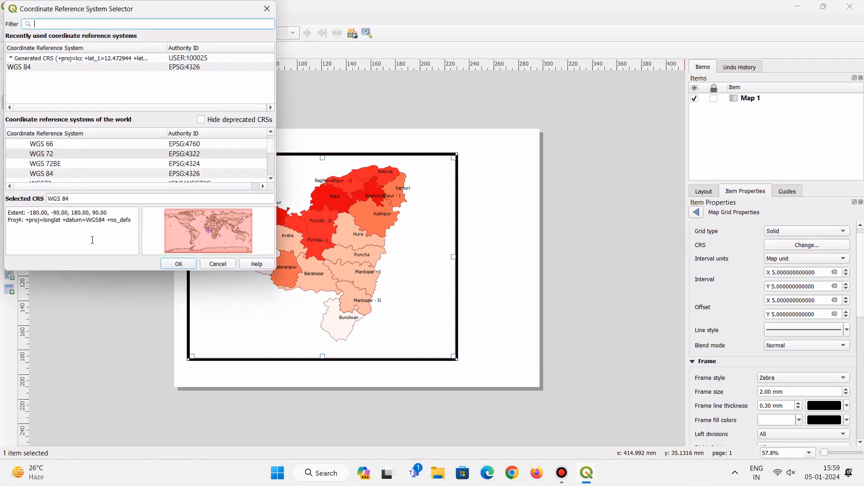
{"action": "left_click", "coordinate": [39, 174]}
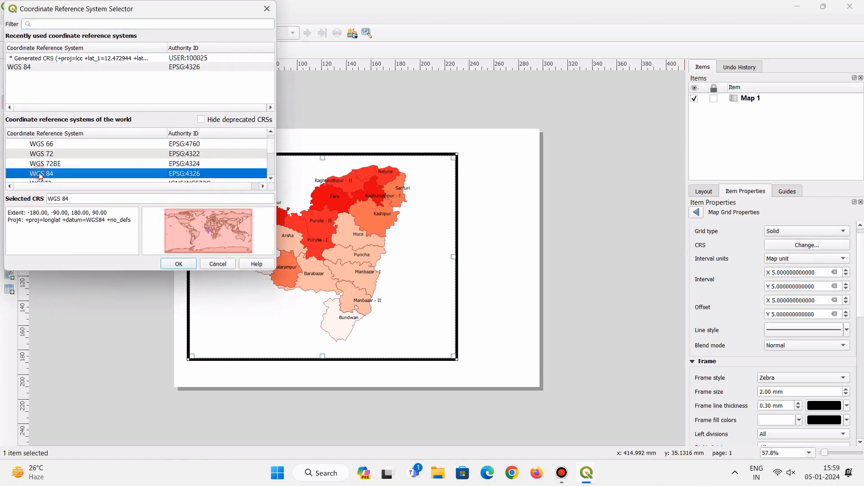
{"action": "left_click", "coordinate": [184, 263]}
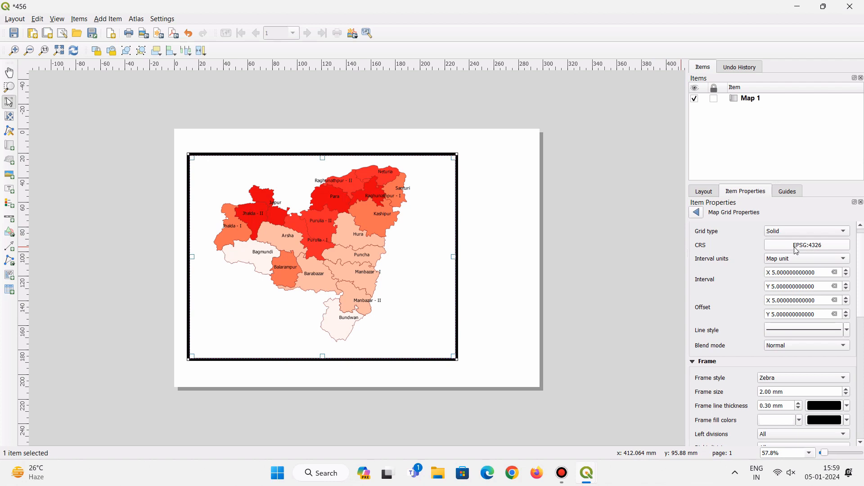
- Set the grid's X and Y intervals to 1 map unit
{"action": "left_click", "coordinate": [777, 273]}
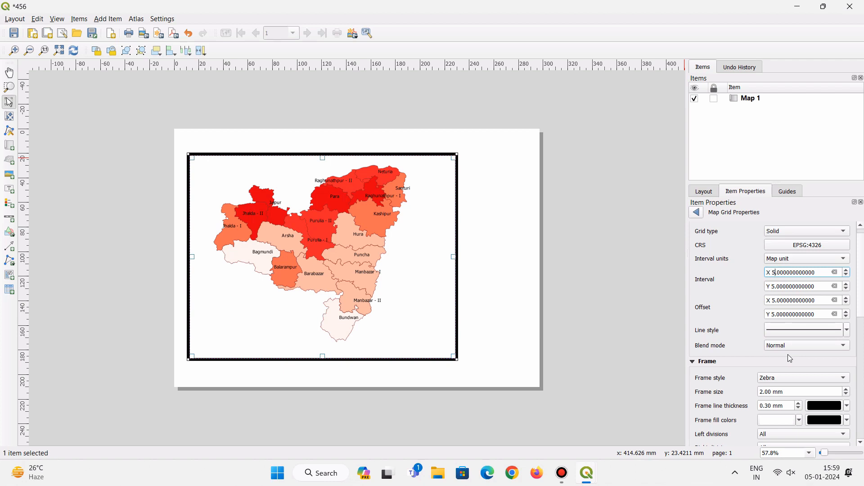
{"action": "key", "text": "BackSpace"}
{"action": "type", "text": "1"}
{"action": "left_click", "coordinate": [776, 287]}
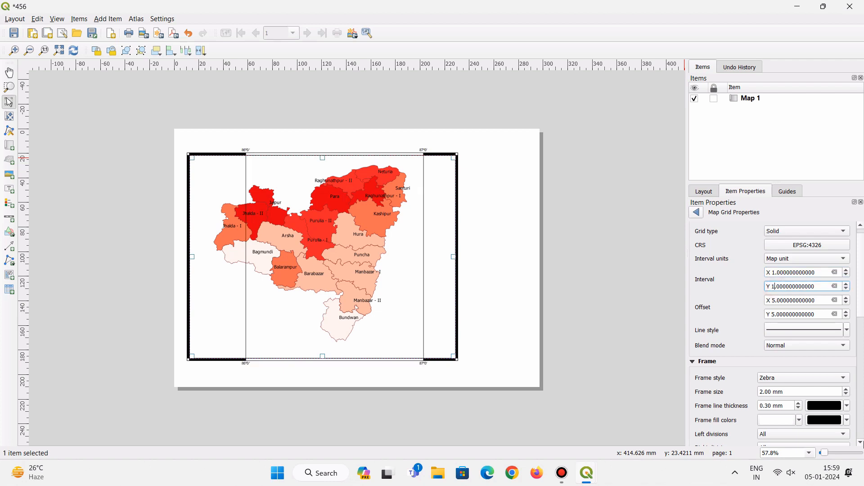
{"action": "left_click", "coordinate": [735, 298]}
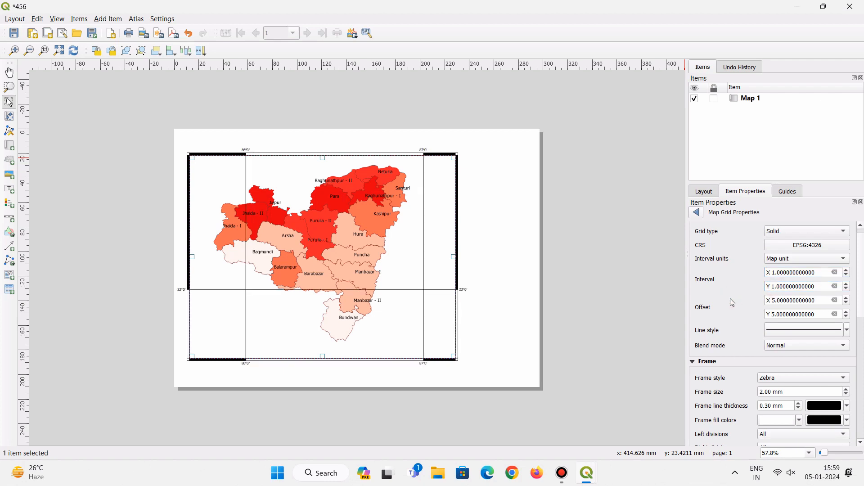
- Examine the latitude and longitude labels and the grid line spacing around the map frame
{"action": "scroll", "coordinate": [458, 292], "scroll_direction": "up", "scroll_amount": 1}
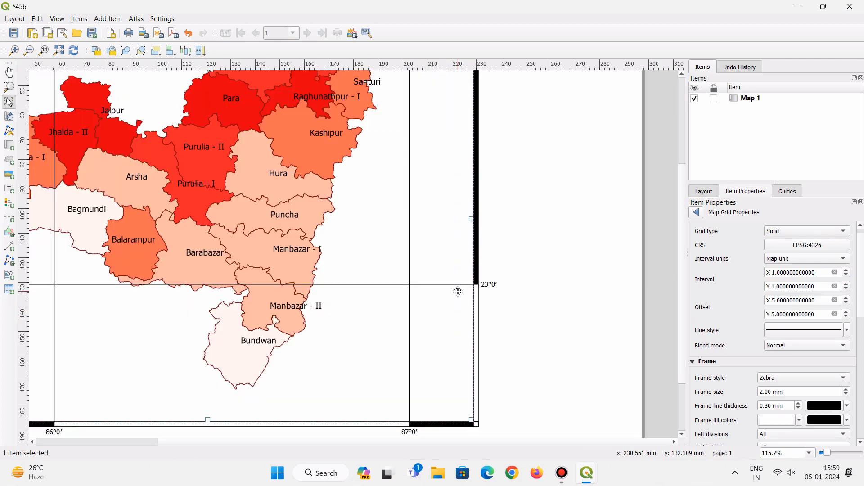
{"action": "scroll", "coordinate": [458, 291], "scroll_direction": "down", "scroll_amount": 1}
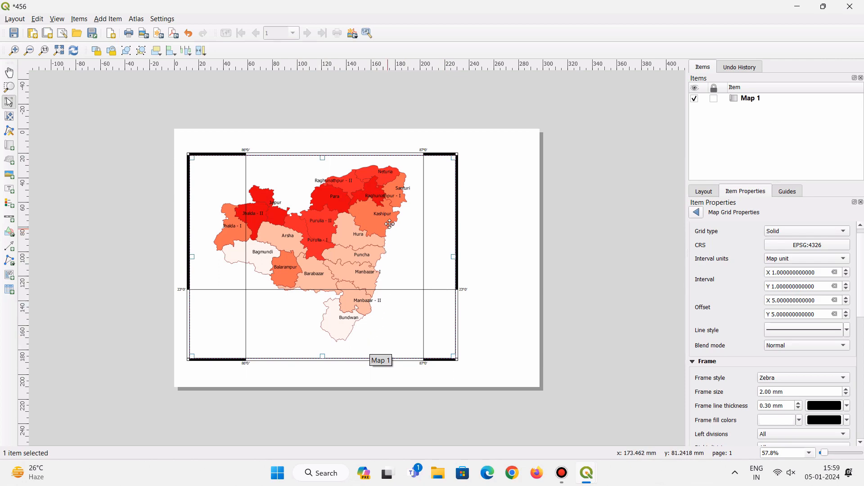
{"action": "scroll", "coordinate": [463, 272], "scroll_direction": "up", "scroll_amount": 1}
{"action": "scroll", "coordinate": [509, 303], "scroll_direction": "down", "scroll_amount": 1}
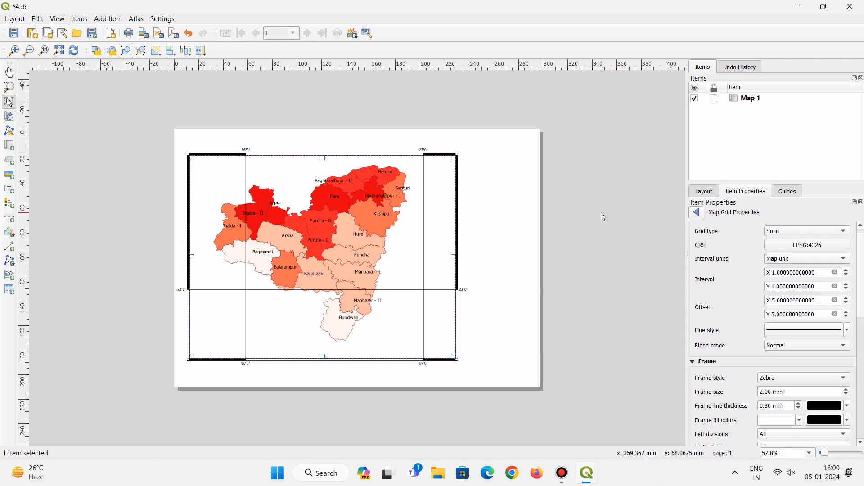
{"action": "scroll", "coordinate": [437, 174], "scroll_direction": "up", "scroll_amount": 1}
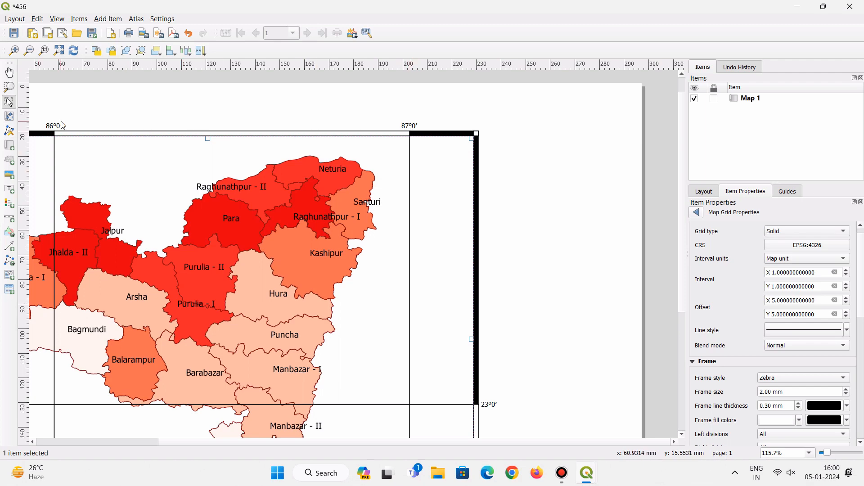
{"action": "scroll", "coordinate": [455, 233], "scroll_direction": "down", "scroll_amount": 1}
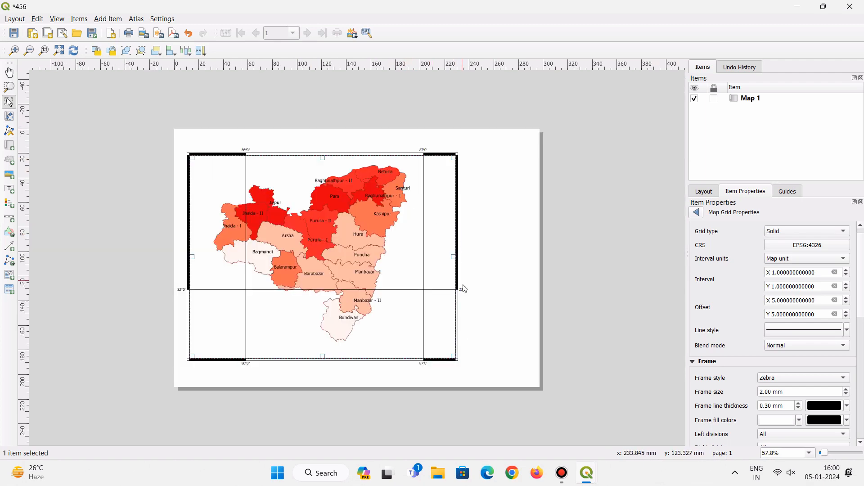
{"action": "scroll", "coordinate": [463, 288], "scroll_direction": "up", "scroll_amount": 1}
{"action": "scroll", "coordinate": [490, 290], "scroll_direction": "up", "scroll_amount": 1}
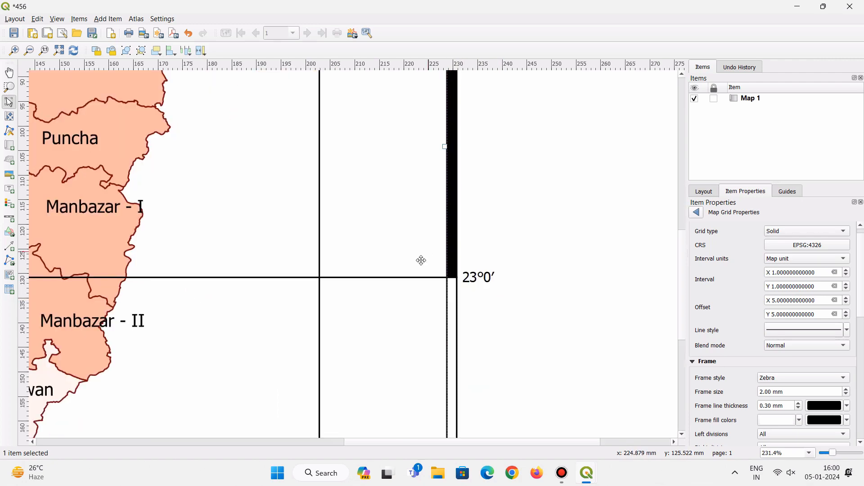
{"action": "scroll", "coordinate": [499, 290], "scroll_direction": "down", "scroll_amount": 1}
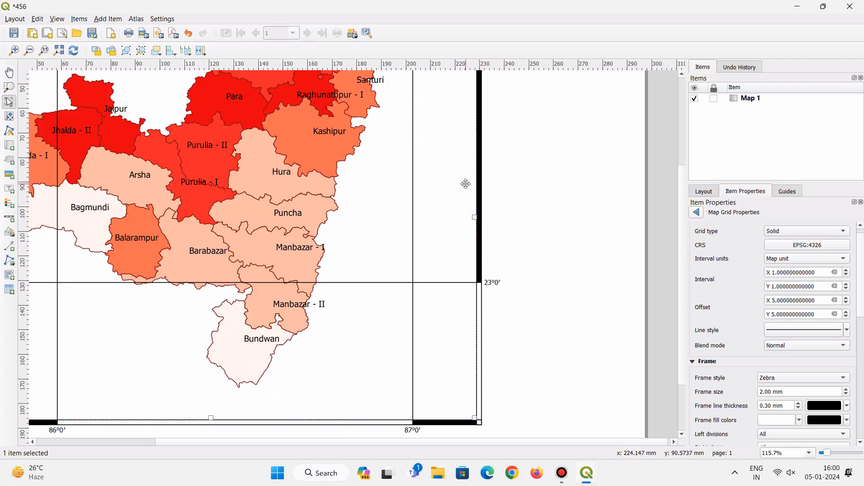
- Set the grid's X and Y intervals to 0.1 and check the grid lines and coordinate labels on the page
{"action": "left_click", "coordinate": [775, 272]}
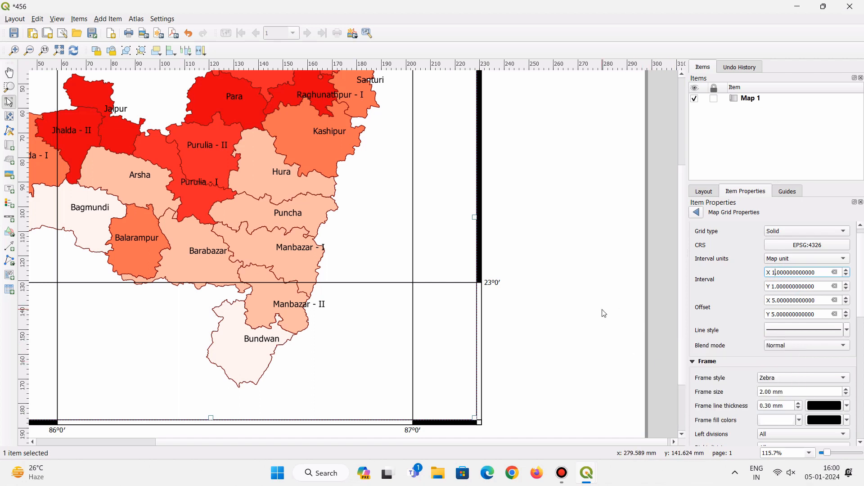
{"action": "key", "text": "BackSpace"}
{"action": "left_click", "coordinate": [783, 272]}
{"action": "type", "text": "1"}
{"action": "left_click", "coordinate": [776, 286]}
{"action": "key", "text": "BackSpace"}
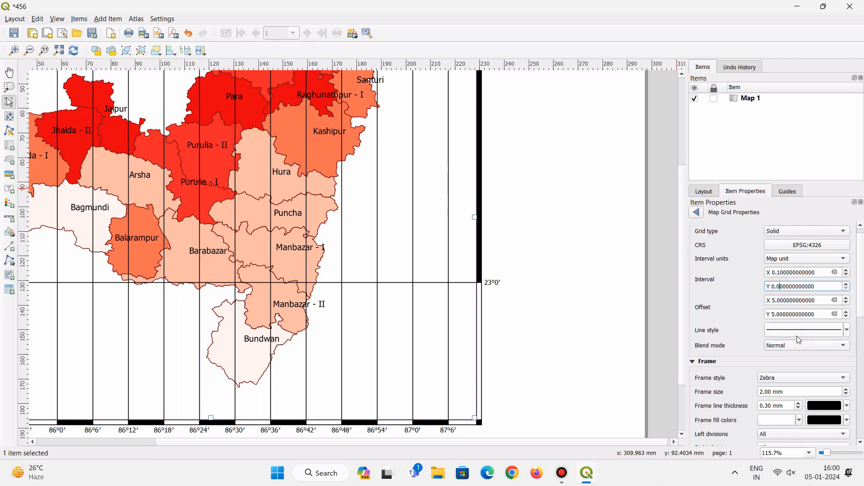
{"action": "type", "text": "1"}
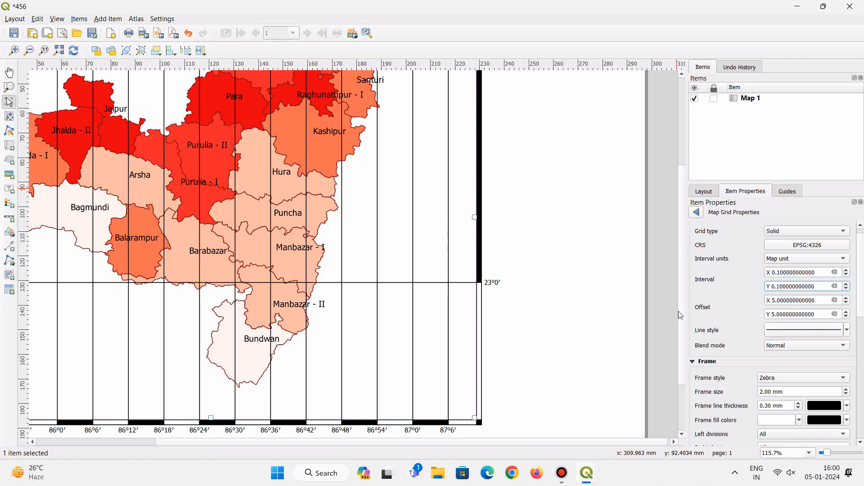
{"action": "left_click", "coordinate": [585, 284]}
{"action": "scroll", "coordinate": [423, 247], "scroll_direction": "down", "scroll_amount": 3}
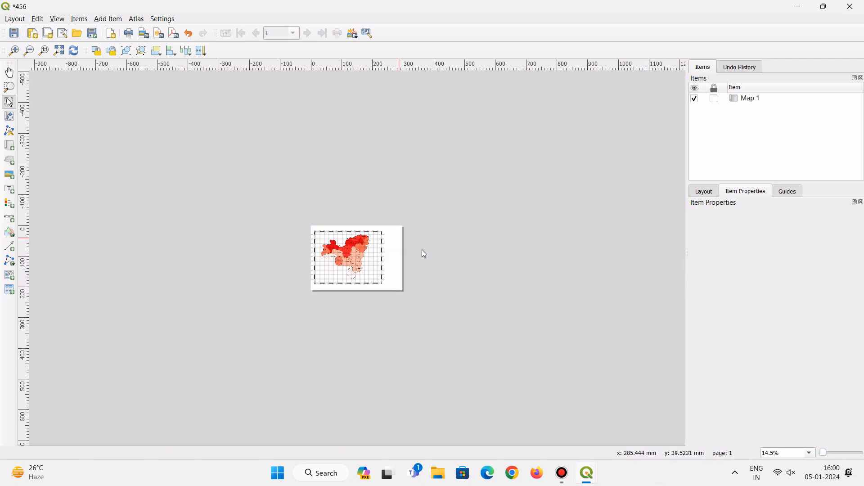
{"action": "scroll", "coordinate": [360, 247], "scroll_direction": "up", "scroll_amount": 3}
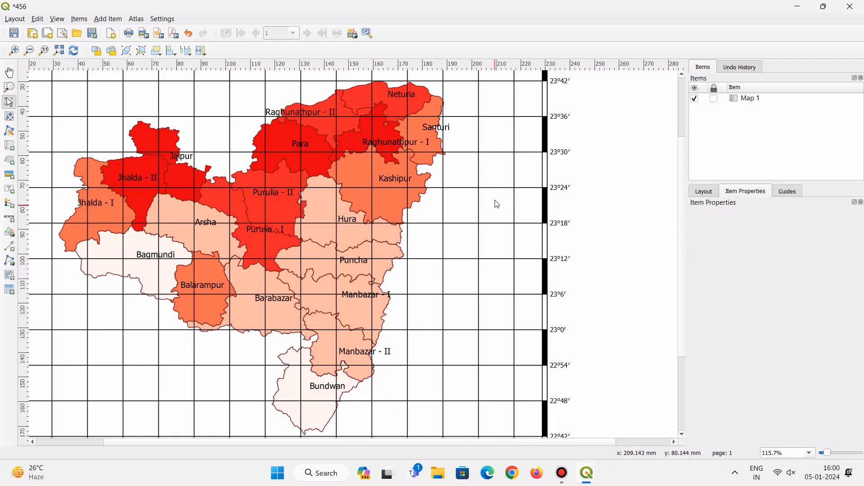
{"action": "scroll", "coordinate": [379, 266], "scroll_direction": "down", "scroll_amount": 2}
{"action": "scroll", "coordinate": [379, 265], "scroll_direction": "up", "scroll_amount": 1}
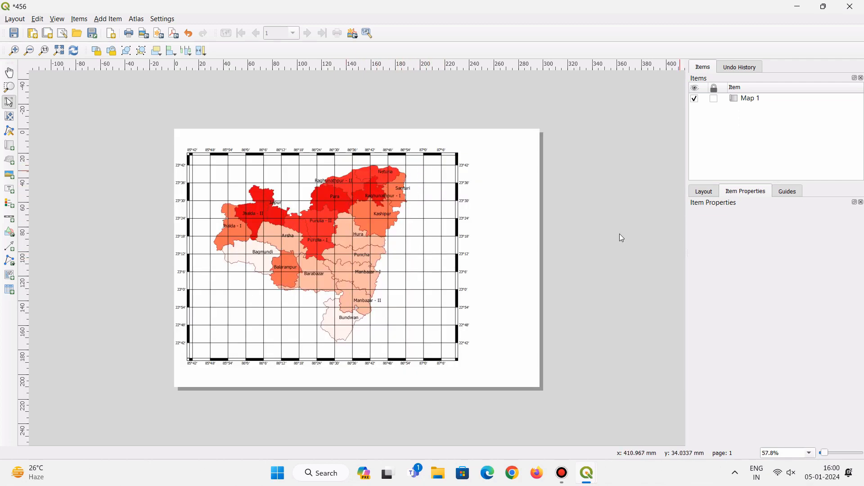
- Set the X and Y intervals of Map 1's Grid 1 to 0.15 and check the coordinate labels around the map
{"action": "left_click", "coordinate": [394, 251]}
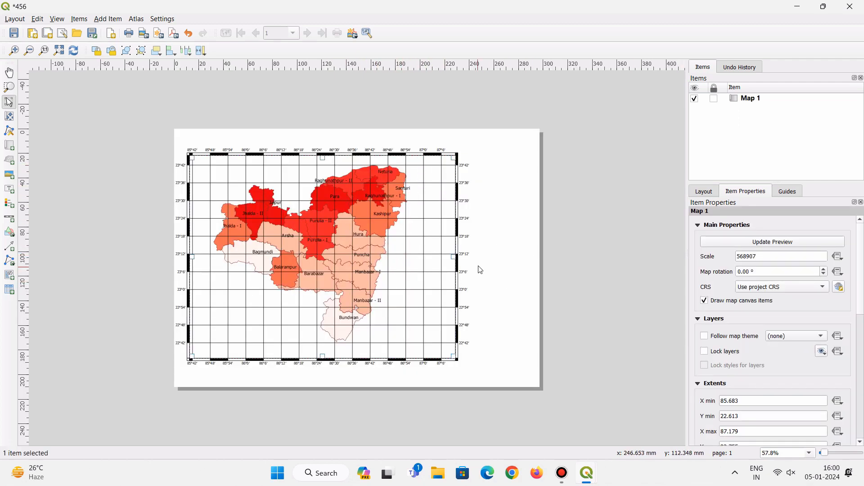
{"action": "left_click", "coordinate": [513, 255]}
{"action": "left_click", "coordinate": [430, 260]}
{"action": "scroll", "coordinate": [772, 345], "scroll_direction": "down", "scroll_amount": 3}
{"action": "scroll", "coordinate": [771, 346], "scroll_direction": "down", "scroll_amount": 5}
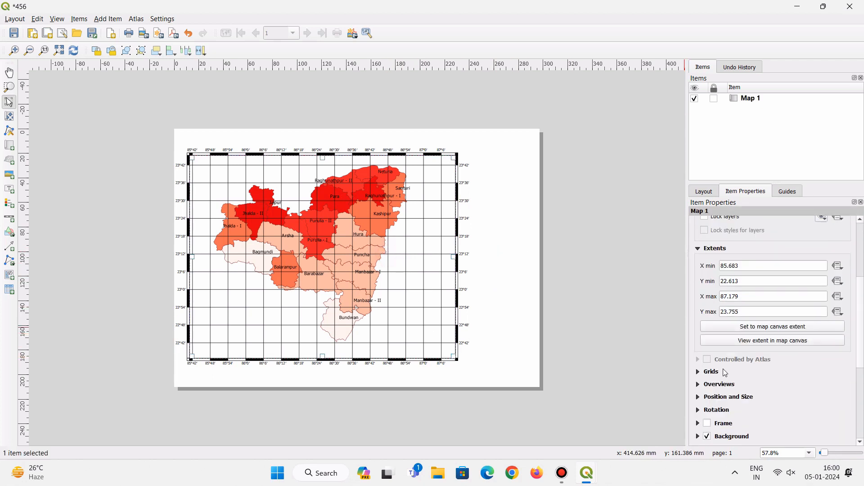
{"action": "left_click", "coordinate": [707, 377]}
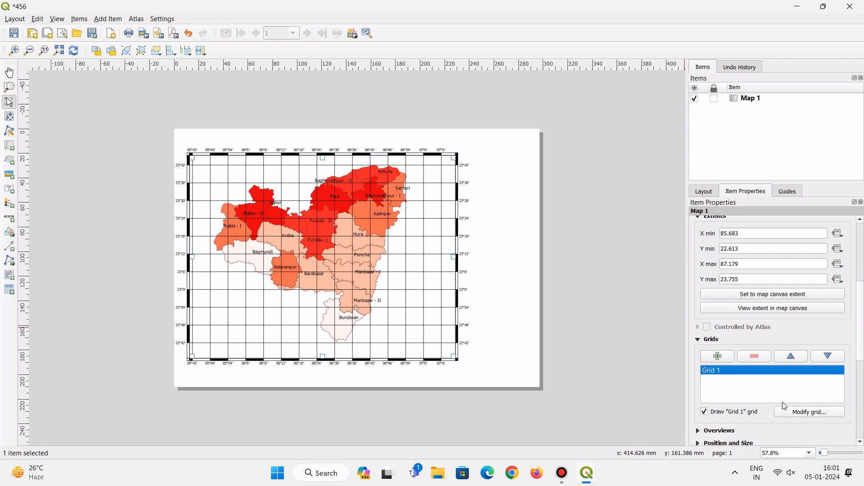
{"action": "left_click", "coordinate": [799, 413]}
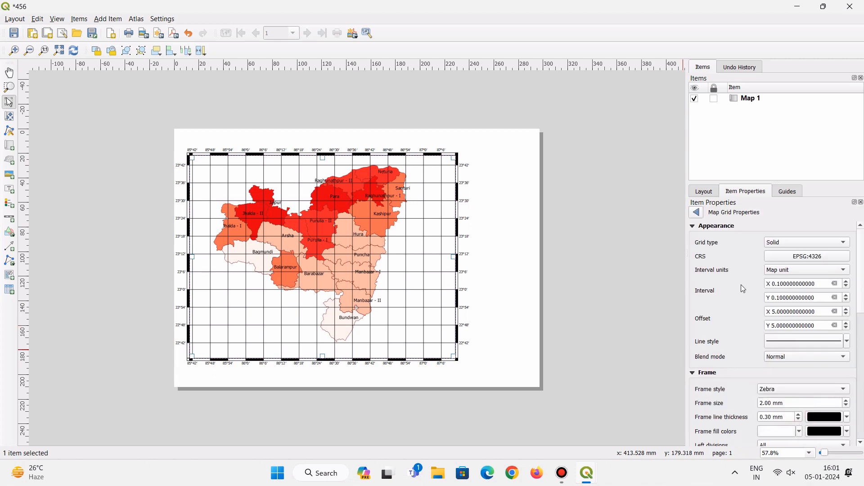
{"action": "left_click", "coordinate": [781, 283]}
{"action": "mouse_move", "coordinate": [818, 351]}
{"action": "type", "text": "5"}
{"action": "left_click", "coordinate": [780, 297]}
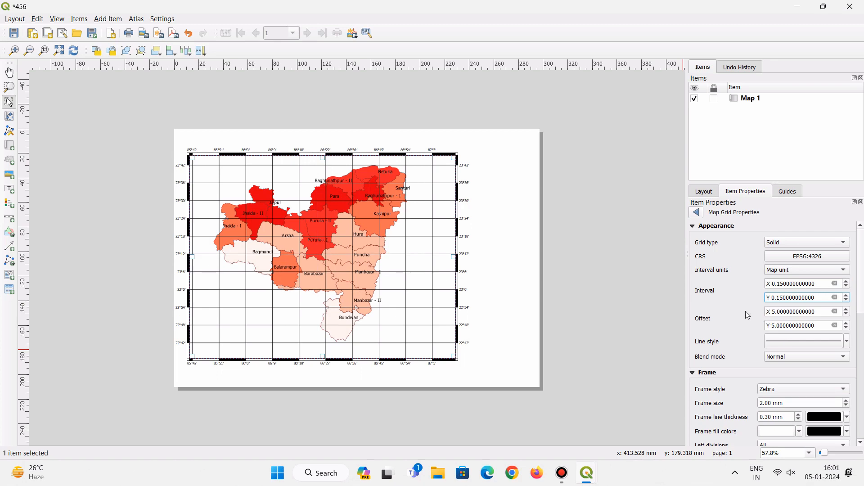
{"action": "left_click", "coordinate": [552, 300]}
{"action": "scroll", "coordinate": [490, 286], "scroll_direction": "up", "scroll_amount": 1}
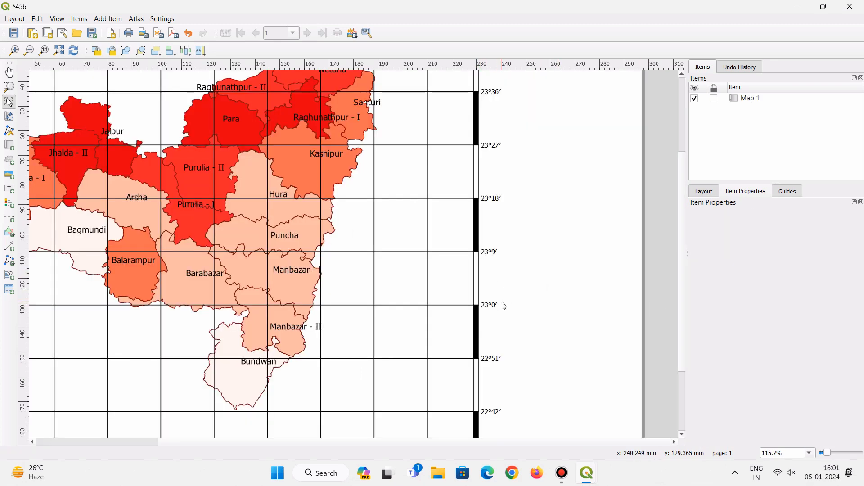
{"action": "scroll", "coordinate": [504, 307], "scroll_direction": "down", "scroll_amount": 1}
{"action": "scroll", "coordinate": [505, 306], "scroll_direction": "up", "scroll_amount": 1}
{"action": "scroll", "coordinate": [505, 306], "scroll_direction": "down", "scroll_amount": 1}
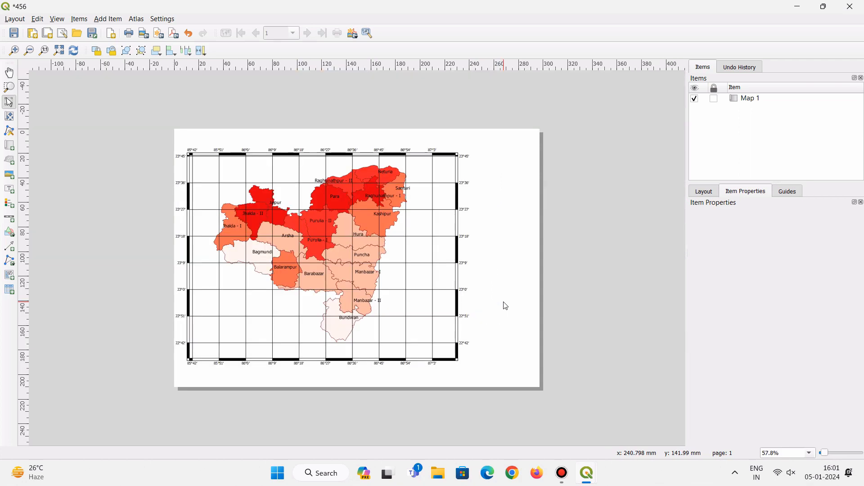
- Set both the X and Y intervals of Map 1's Grid 1 to 0.25 map units
{"action": "left_click", "coordinate": [423, 246]}
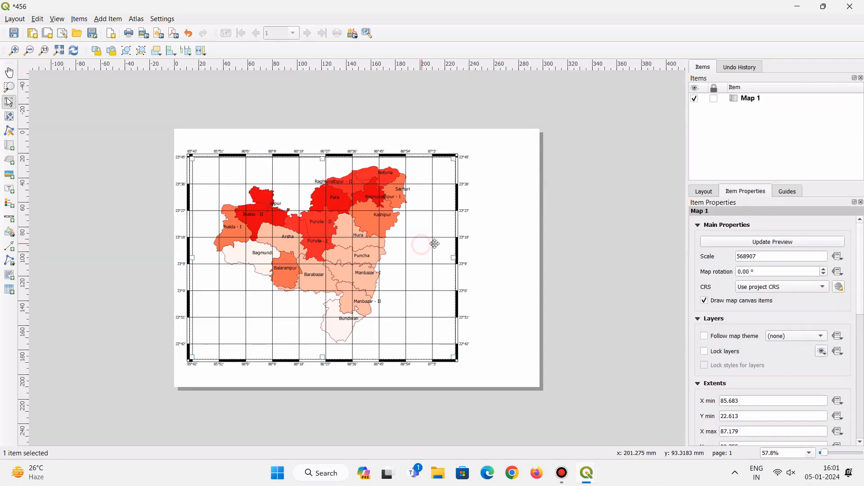
{"action": "scroll", "coordinate": [703, 329], "scroll_direction": "down", "scroll_amount": 5}
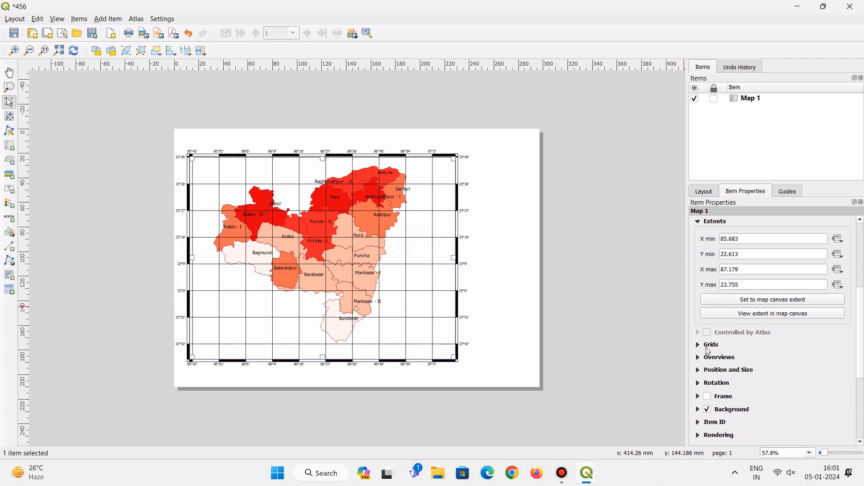
{"action": "left_click", "coordinate": [707, 348]}
{"action": "left_click", "coordinate": [718, 376]}
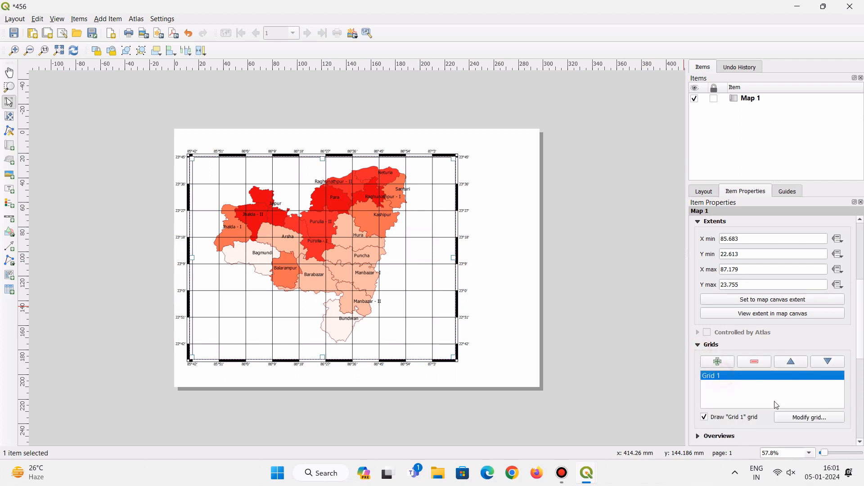
{"action": "left_click", "coordinate": [793, 418]}
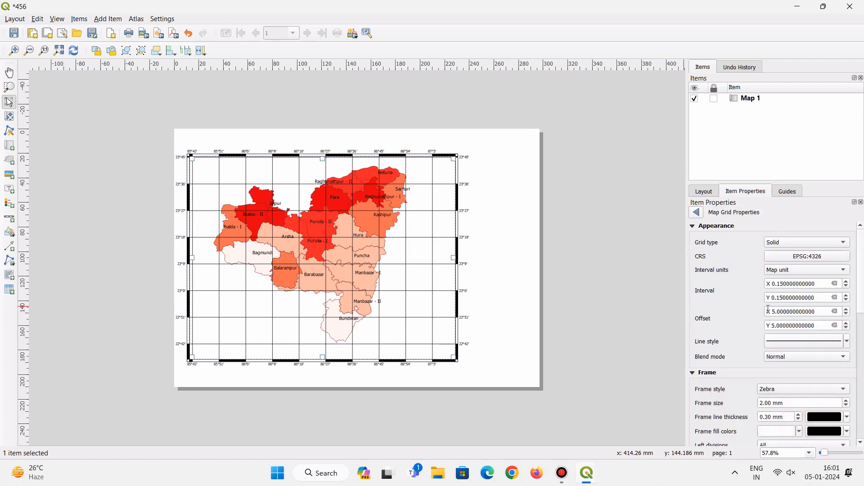
{"action": "double_click", "coordinate": [785, 284]}
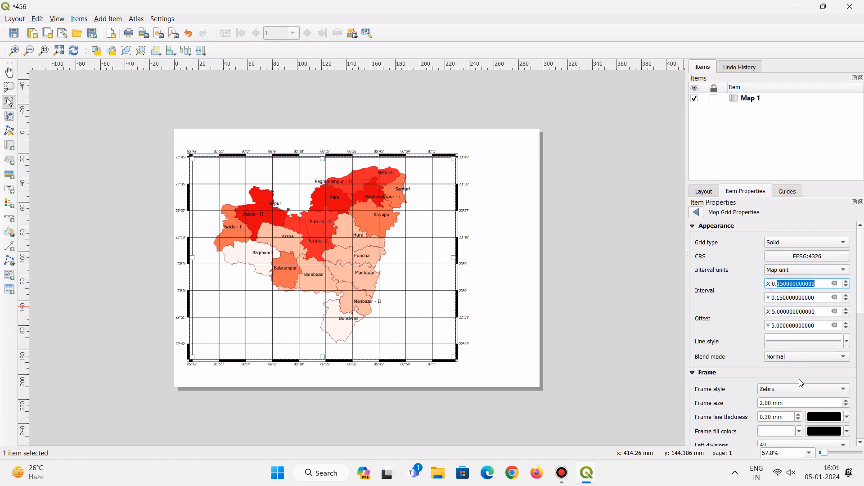
{"action": "left_click", "coordinate": [786, 284]}
{"action": "key", "text": "BackSpace"}
{"action": "type", "text": "25"}
{"action": "left_click", "coordinate": [787, 298]}
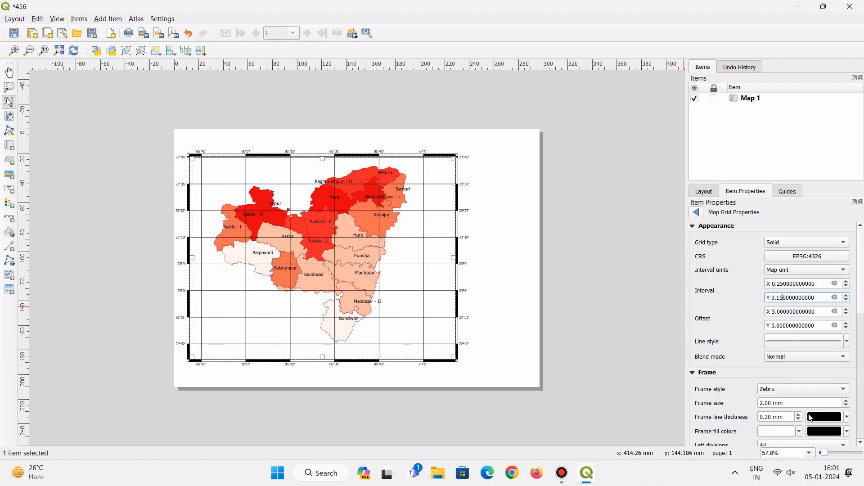
{"action": "key", "text": "BackSpace"}
{"action": "type", "text": "2"}
{"action": "left_click", "coordinate": [784, 312]}
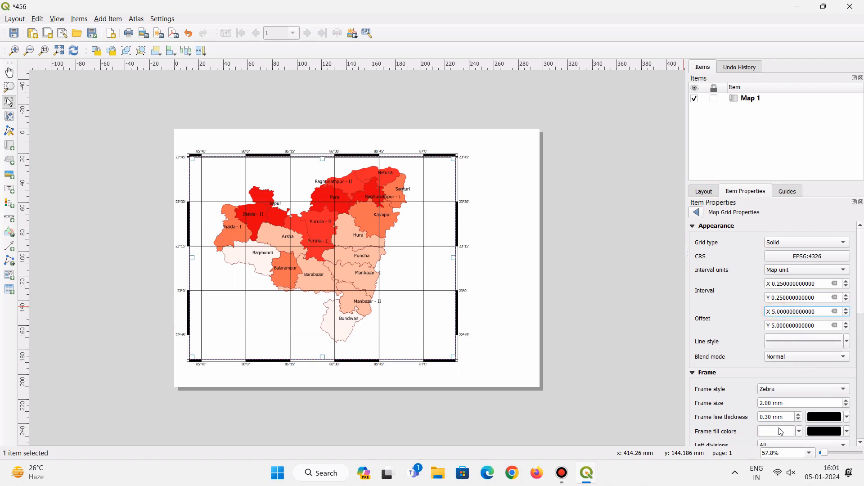
- Set both the X and Y offsets of Map 1's Grid 1 to 0.25 and check the coordinate labels around the frame
{"action": "key", "text": "BackSpace"}
{"action": "type", "text": "0"}
{"action": "type", "text": ".25"}
{"action": "left_click", "coordinate": [775, 325]}
{"action": "key", "text": "Left"}
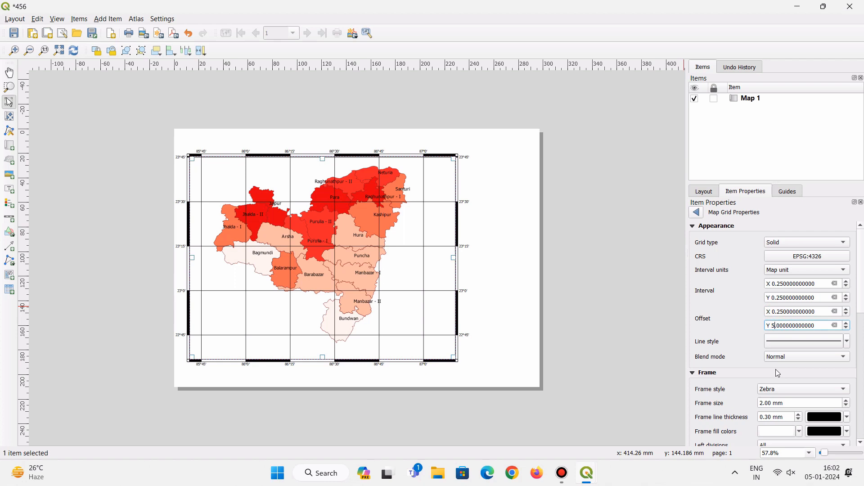
{"action": "key", "text": "BackSpace"}
{"action": "type", "text": "0.25"}
{"action": "left_click", "coordinate": [505, 320]}
{"action": "scroll", "coordinate": [338, 263], "scroll_direction": "up", "scroll_amount": 2}
{"action": "scroll", "coordinate": [561, 250], "scroll_direction": "down", "scroll_amount": 1}
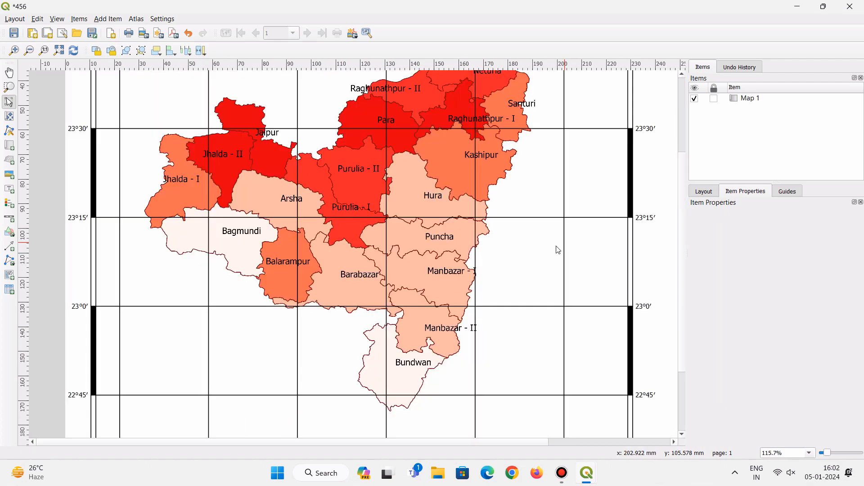
{"action": "scroll", "coordinate": [558, 251], "scroll_direction": "down", "scroll_amount": 1}
{"action": "scroll", "coordinate": [512, 264], "scroll_direction": "up", "scroll_amount": 1}
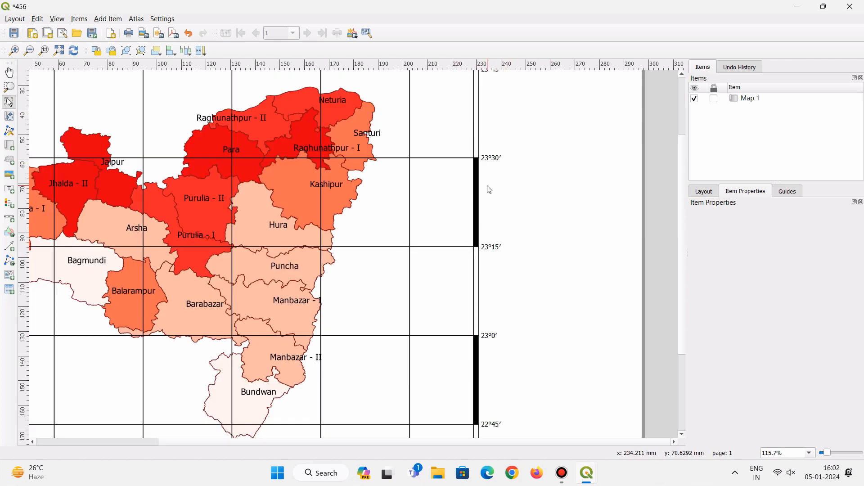
{"action": "scroll", "coordinate": [460, 215], "scroll_direction": "down", "scroll_amount": 2}
{"action": "scroll", "coordinate": [446, 234], "scroll_direction": "up", "scroll_amount": 1}
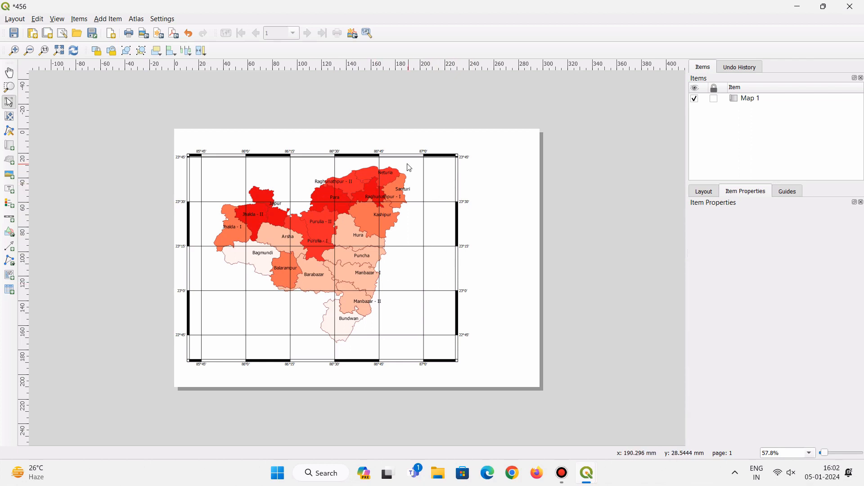
- Select Map 1 and open the properties of its Grid 1 for modification
{"action": "left_click", "coordinate": [416, 252]}
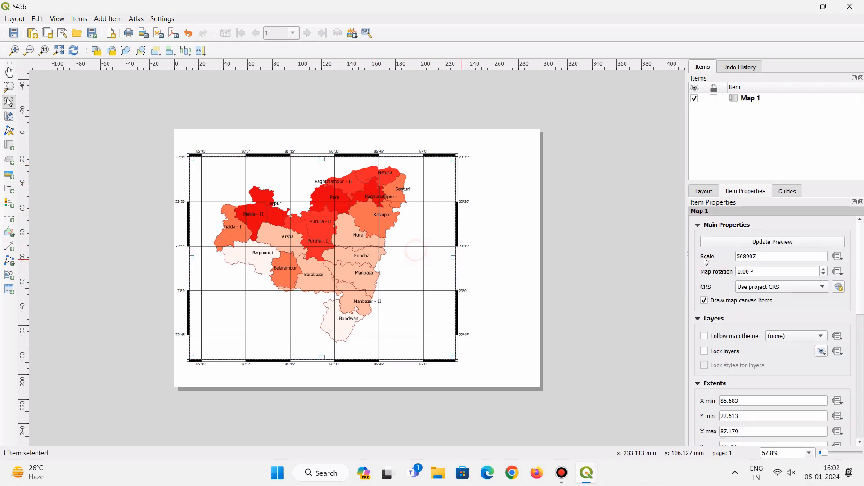
{"action": "scroll", "coordinate": [723, 311], "scroll_direction": "down", "scroll_amount": 1}
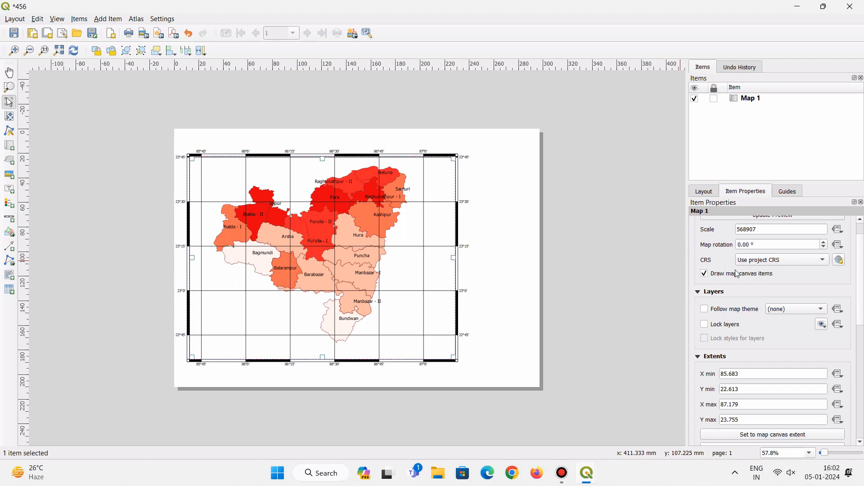
{"action": "scroll", "coordinate": [740, 315], "scroll_direction": "down", "scroll_amount": 10}
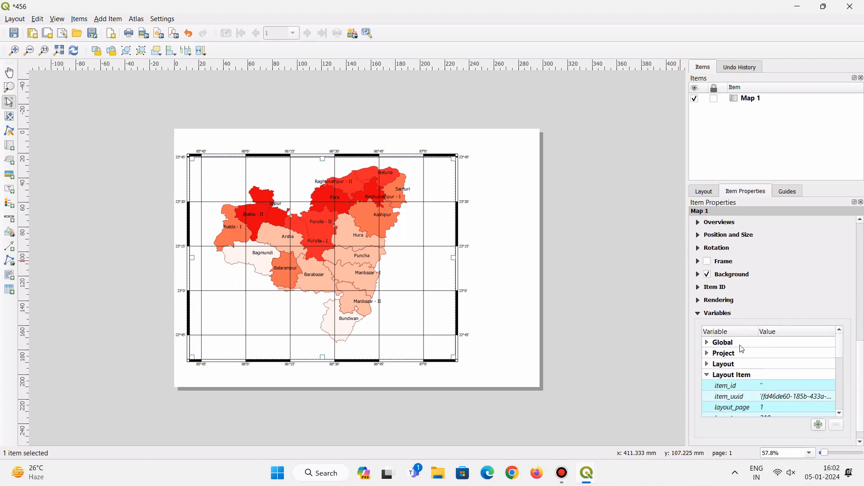
{"action": "scroll", "coordinate": [742, 349], "scroll_direction": "down", "scroll_amount": 1}
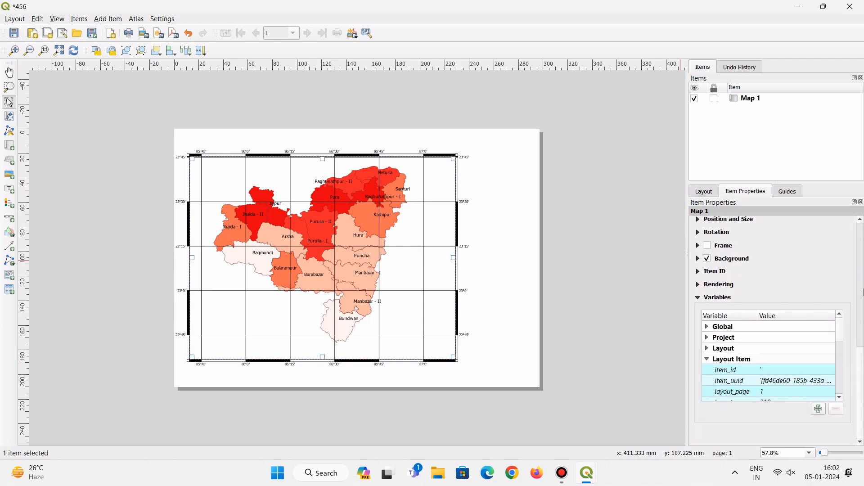
{"action": "scroll", "coordinate": [863, 292], "scroll_direction": "up", "scroll_amount": 10}
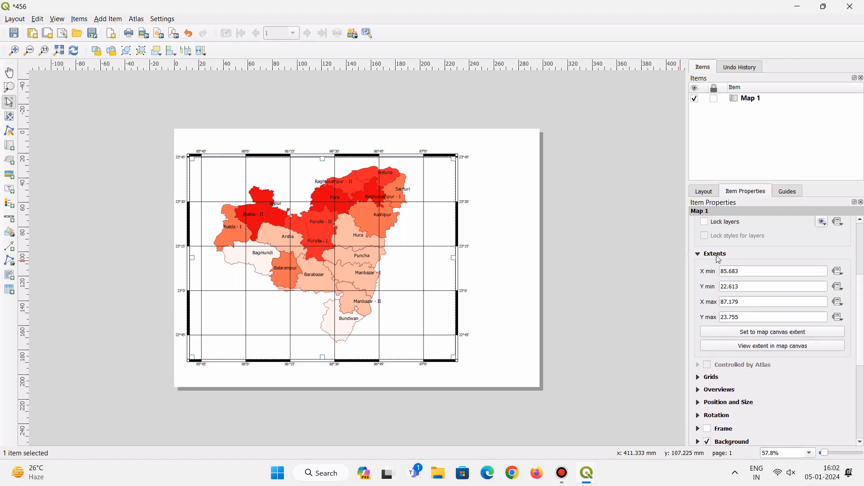
{"action": "left_click", "coordinate": [707, 378]}
{"action": "left_click", "coordinate": [713, 373]}
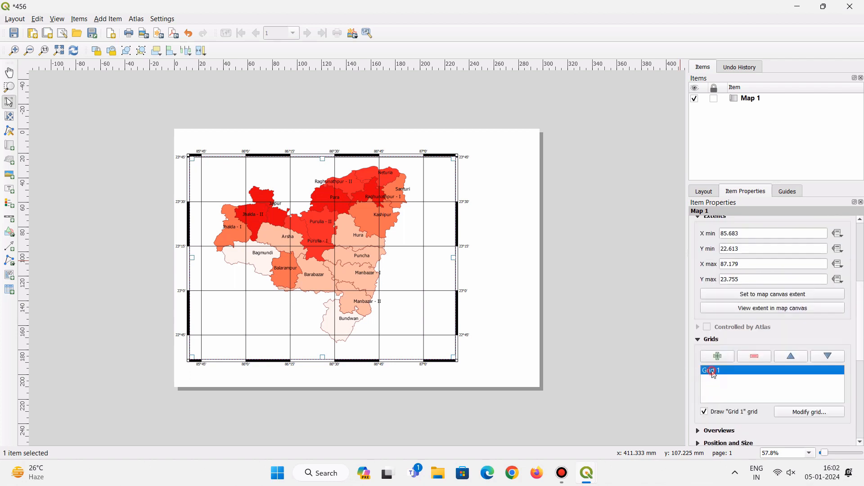
{"action": "left_click", "coordinate": [799, 413]}
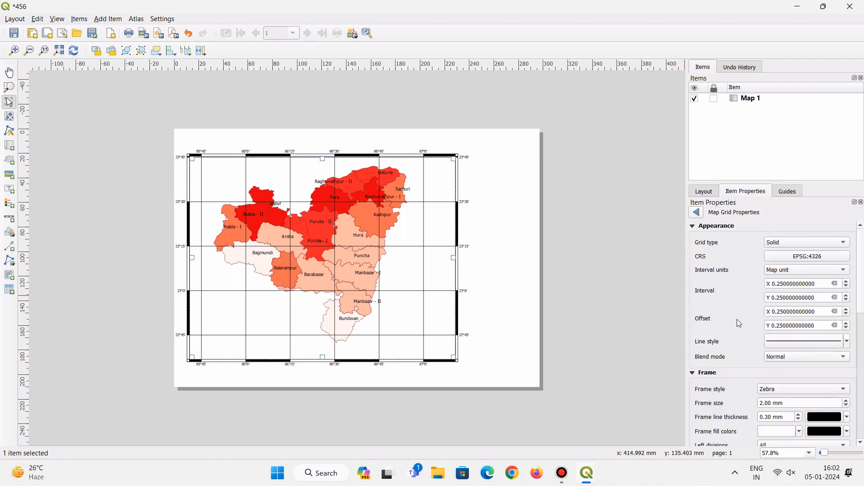
- Set the grid's coordinate format to Degree, minute with suffix and check the labels around the map frame
{"action": "scroll", "coordinate": [767, 380], "scroll_direction": "down", "scroll_amount": 1}
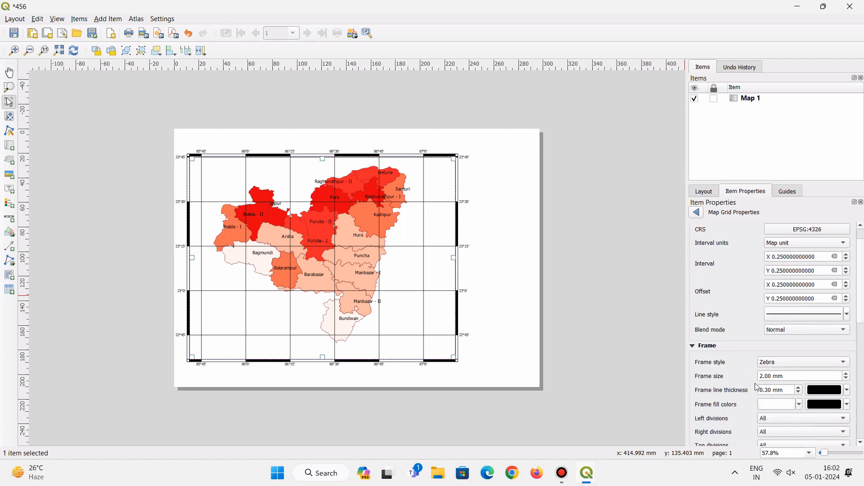
{"action": "scroll", "coordinate": [741, 365], "scroll_direction": "down", "scroll_amount": 9}
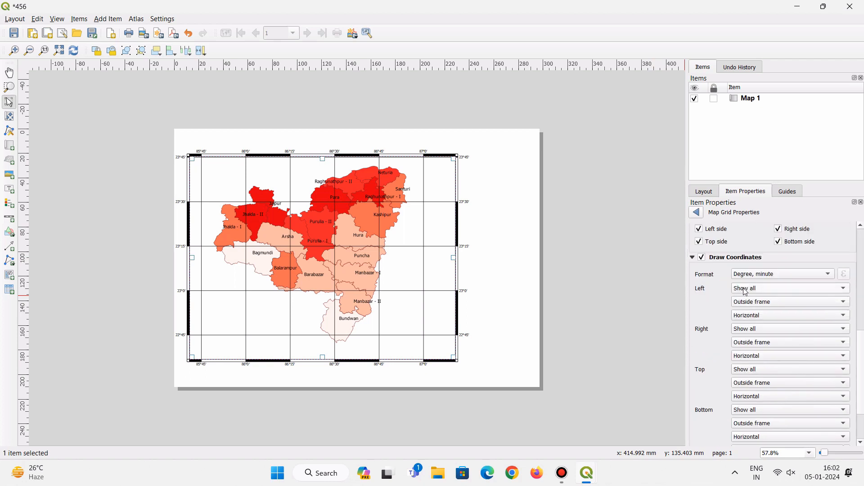
{"action": "left_click", "coordinate": [772, 275]}
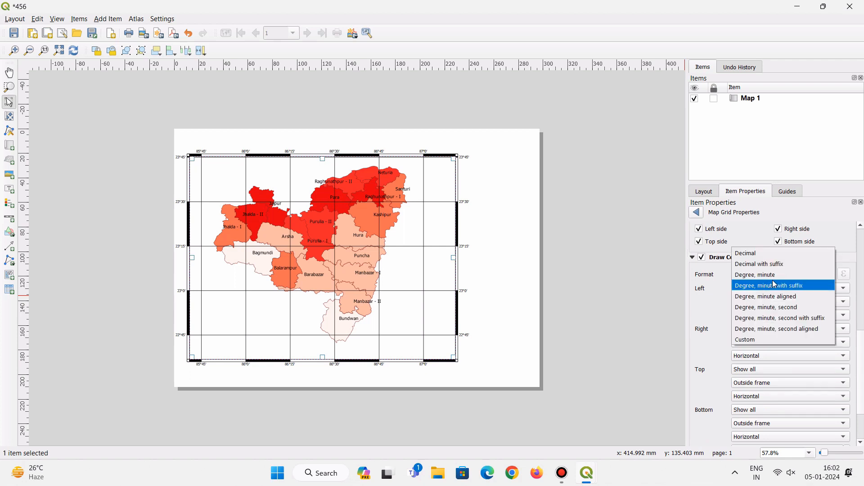
{"action": "left_click", "coordinate": [802, 290]}
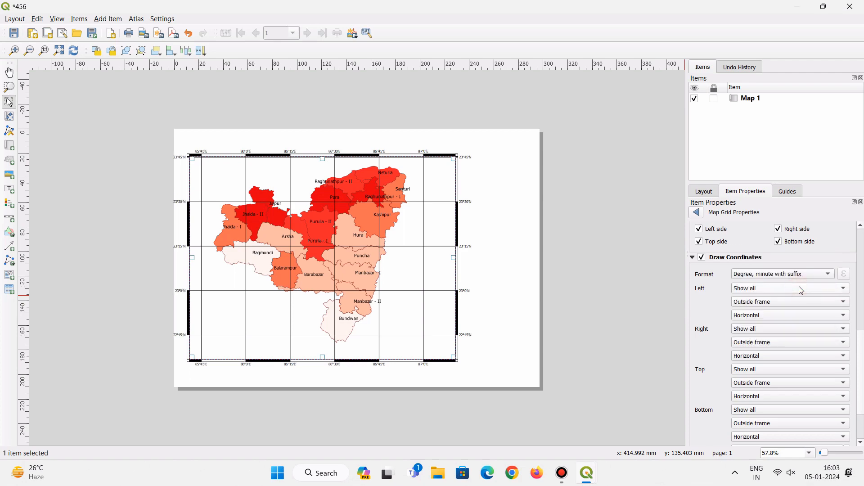
{"action": "scroll", "coordinate": [475, 189], "scroll_direction": "up", "scroll_amount": 1}
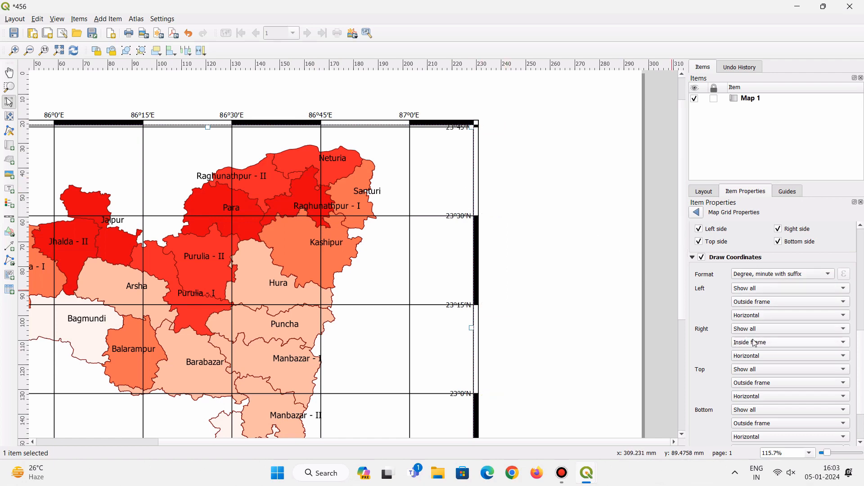
{"action": "scroll", "coordinate": [723, 333], "scroll_direction": "up", "scroll_amount": 8}
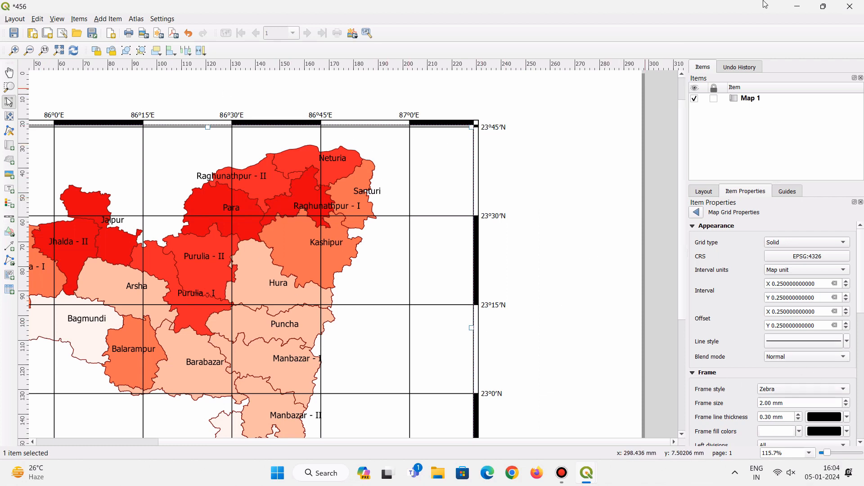
{"action": "scroll", "coordinate": [249, 170], "scroll_direction": "down", "scroll_amount": 1}
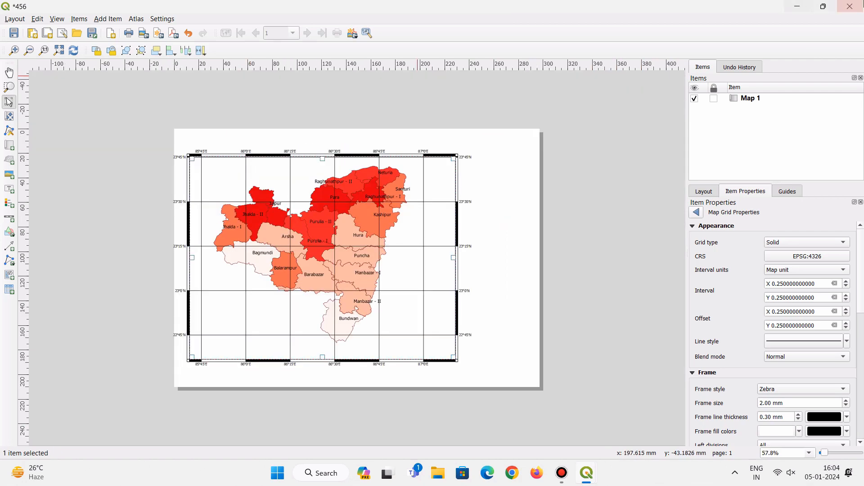
- Close the print layout and set the Purulia layer's diagram type to Pie chart in its layer properties
{"action": "left_click", "coordinate": [850, 6]}
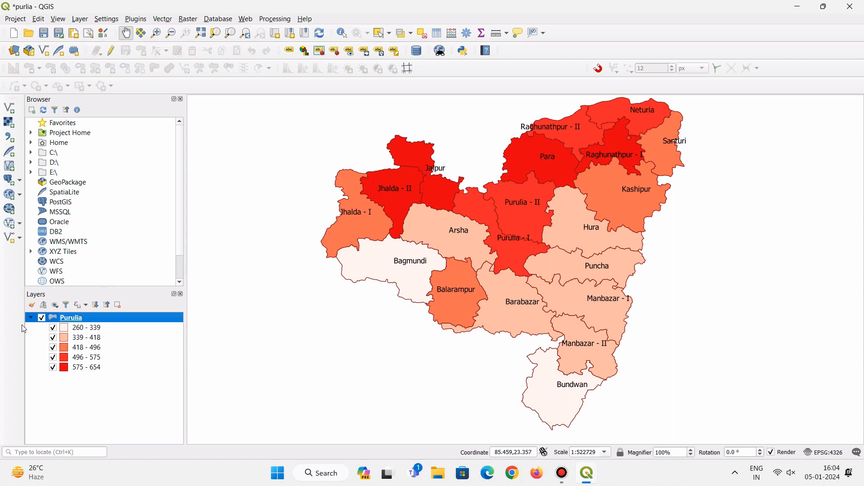
{"action": "right_click", "coordinate": [67, 320]}
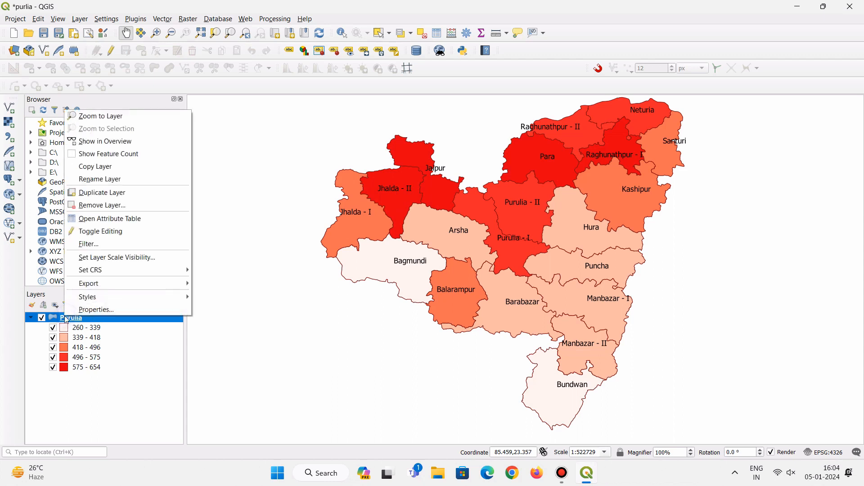
{"action": "left_click", "coordinate": [101, 312]}
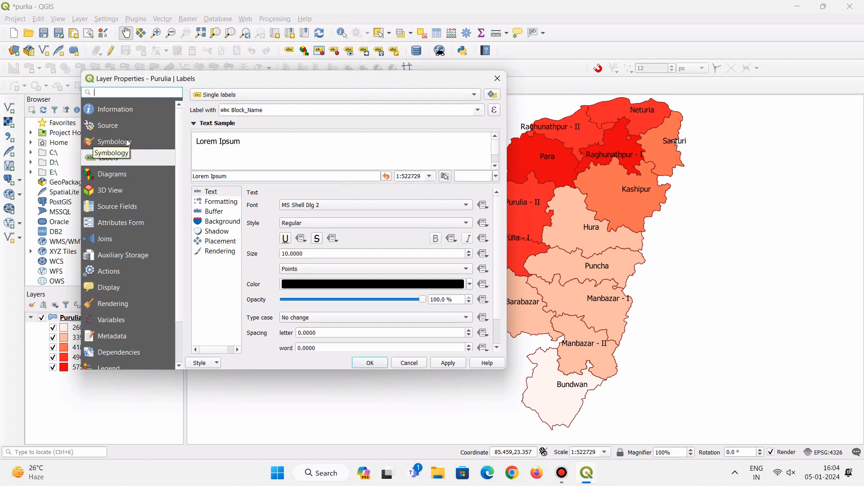
{"action": "left_click", "coordinate": [107, 178]}
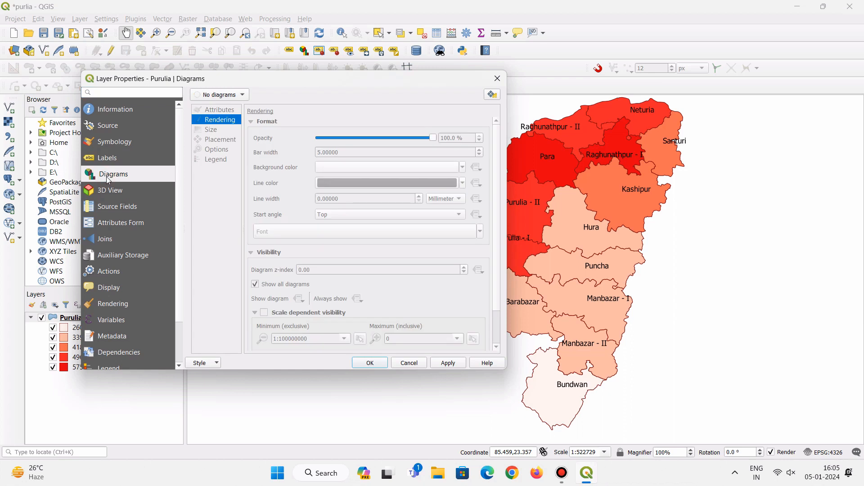
{"action": "left_click", "coordinate": [231, 95]}
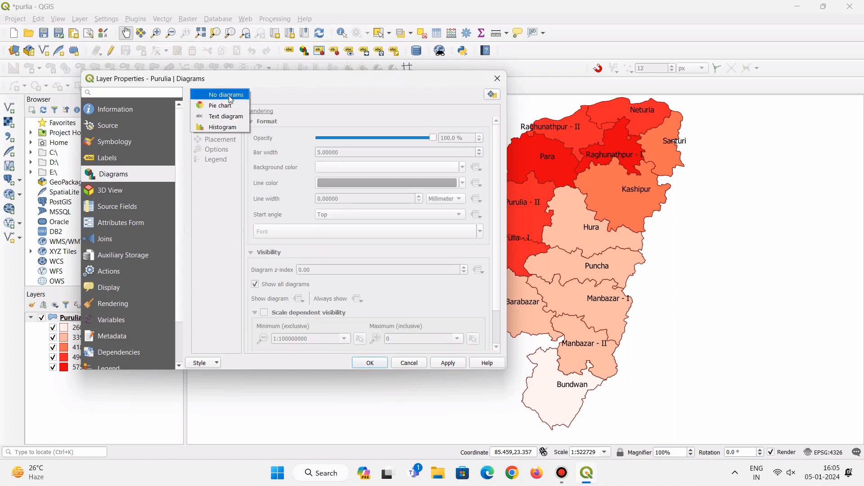
{"action": "left_click", "coordinate": [229, 107]}
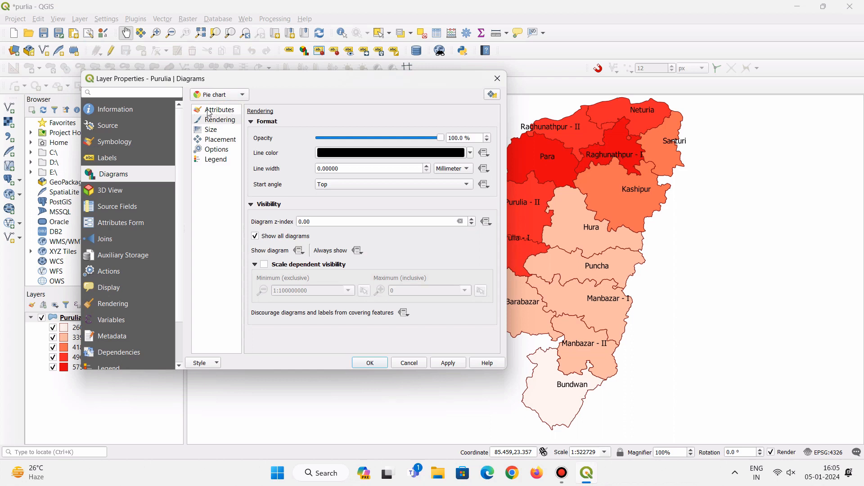
- Assign the TOT_M and TOT_F attributes to the Purulia layer's pie chart
{"action": "left_click", "coordinate": [221, 112]}
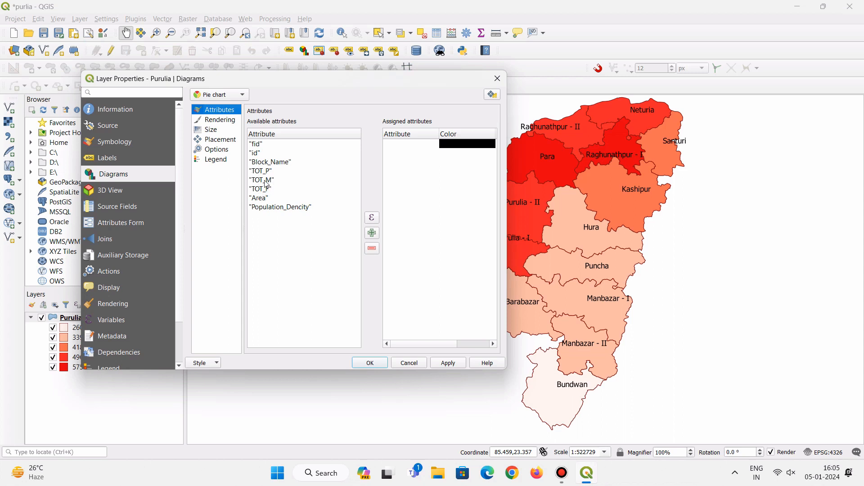
{"action": "left_click", "coordinate": [265, 181]}
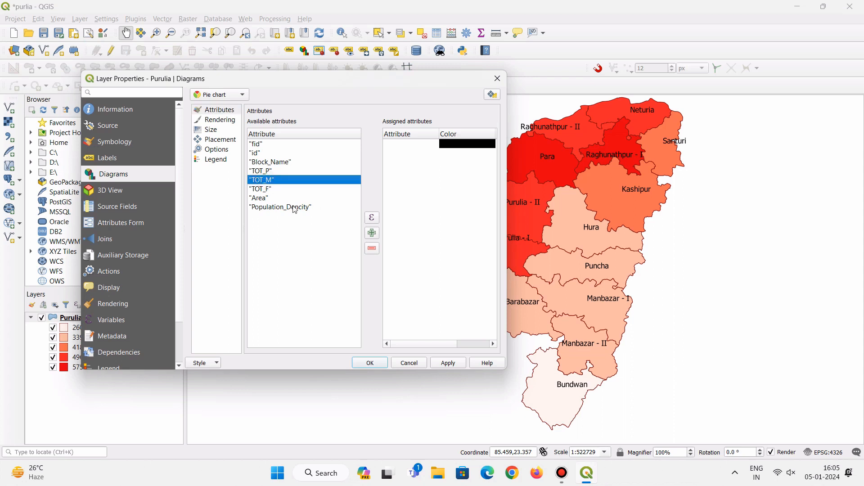
{"action": "left_click", "coordinate": [372, 233]}
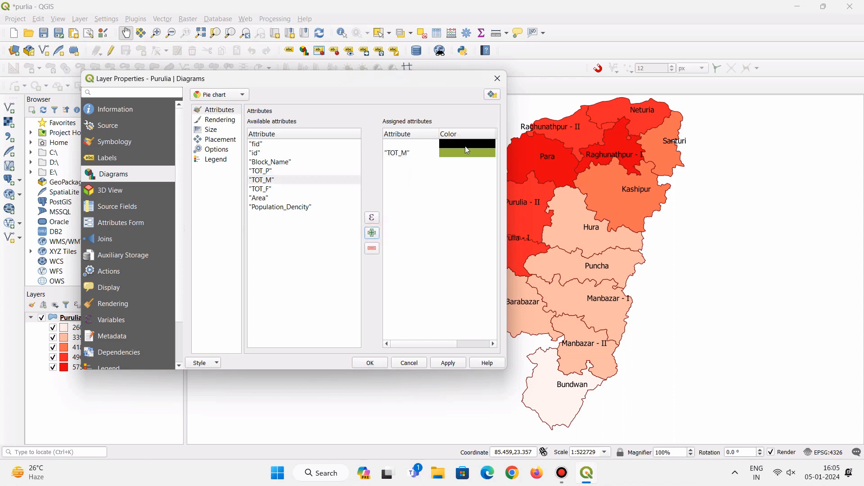
{"action": "left_click", "coordinate": [262, 189]}
{"action": "left_click", "coordinate": [376, 236]}
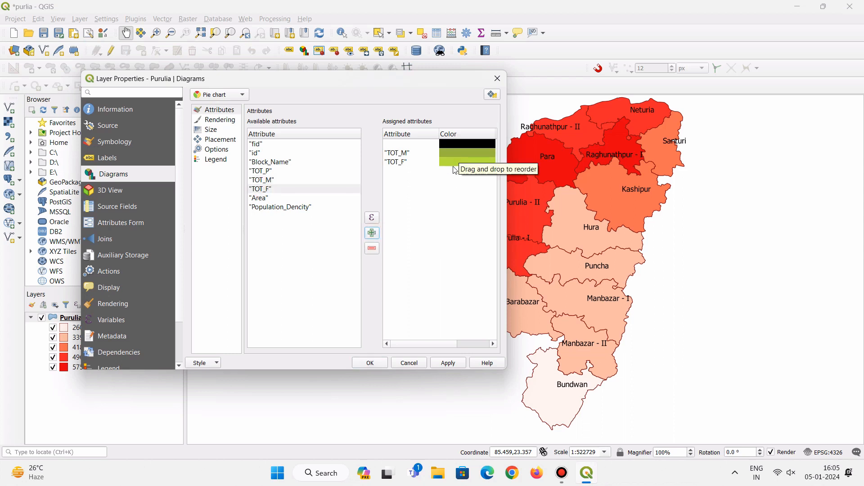
- Remove the blank black entry from the pie chart's assigned attributes
{"action": "left_click", "coordinate": [402, 144]}
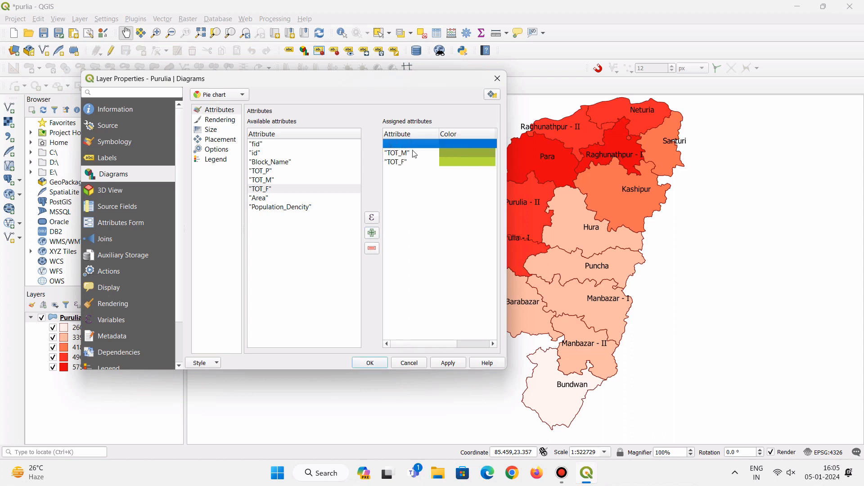
{"action": "left_click", "coordinate": [439, 144]}
{"action": "left_click", "coordinate": [436, 186]}
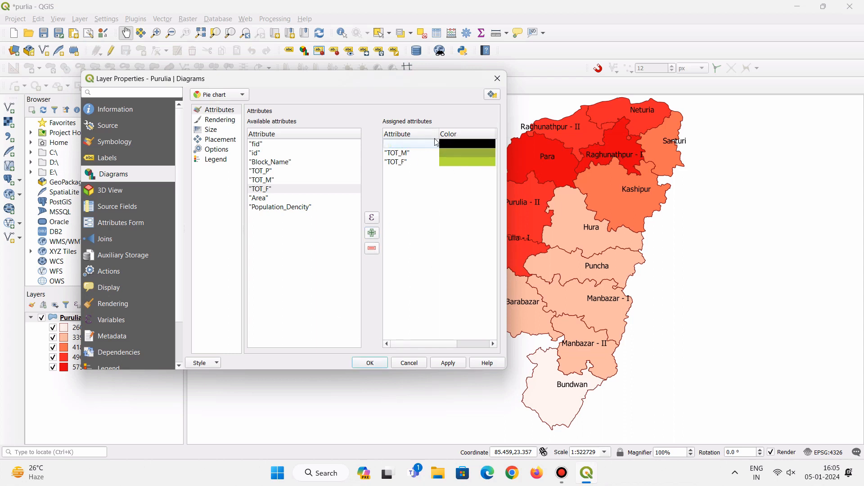
{"action": "left_click", "coordinate": [426, 144]}
{"action": "left_click", "coordinate": [372, 249]}
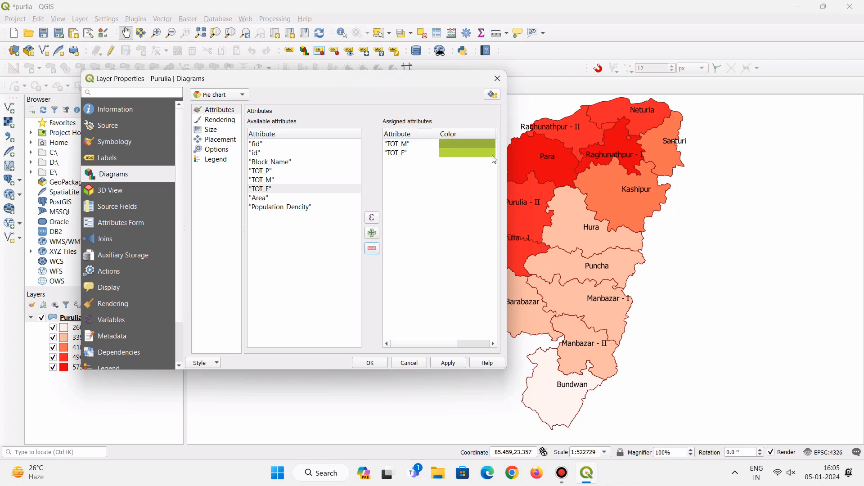
- Remove TOT_M and TOT_F from the pie chart's assigned attributes
{"action": "left_click", "coordinate": [469, 145]}
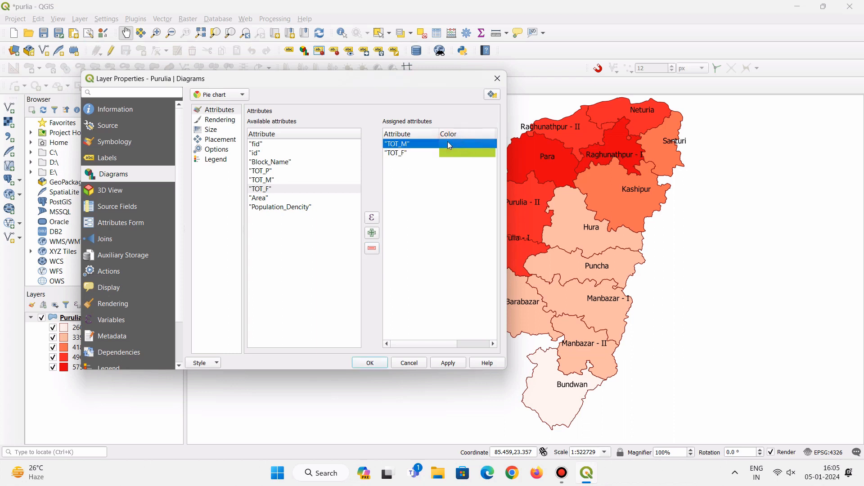
{"action": "left_click", "coordinate": [373, 249]}
{"action": "left_click", "coordinate": [410, 145]}
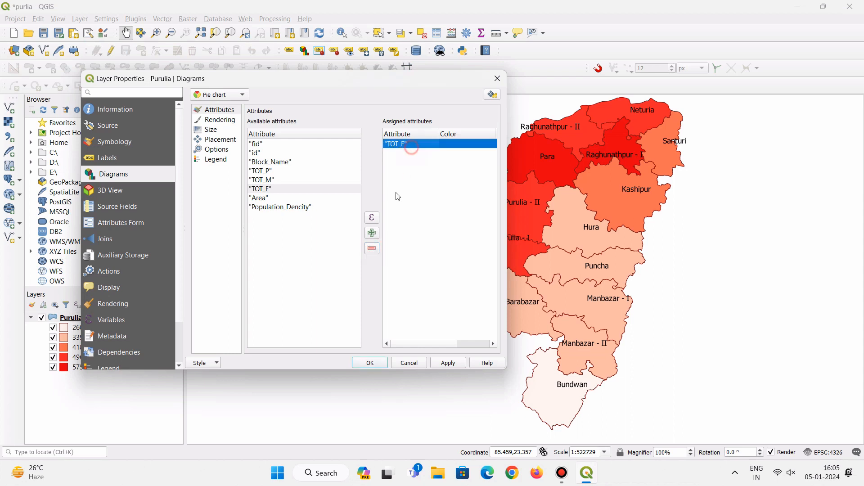
{"action": "left_click", "coordinate": [373, 249]}
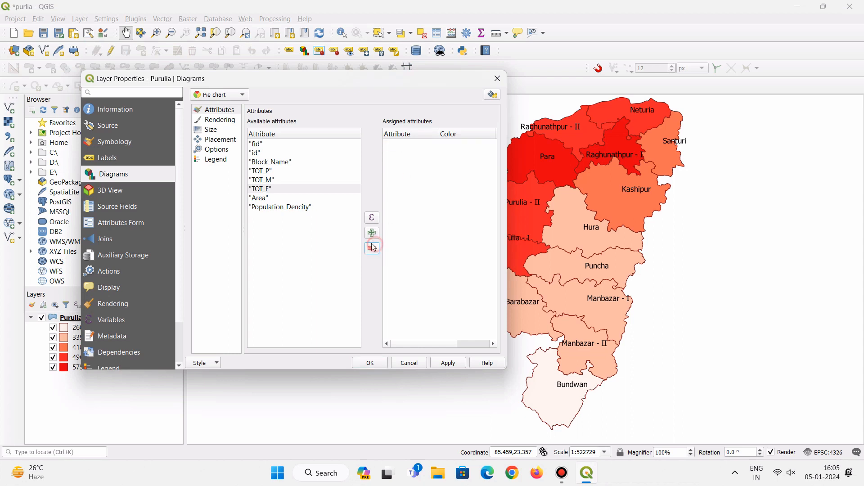
- Assign TOT_M and TOT_F to the pie chart again and apply the diagrams to the map
{"action": "left_click", "coordinate": [271, 180]}
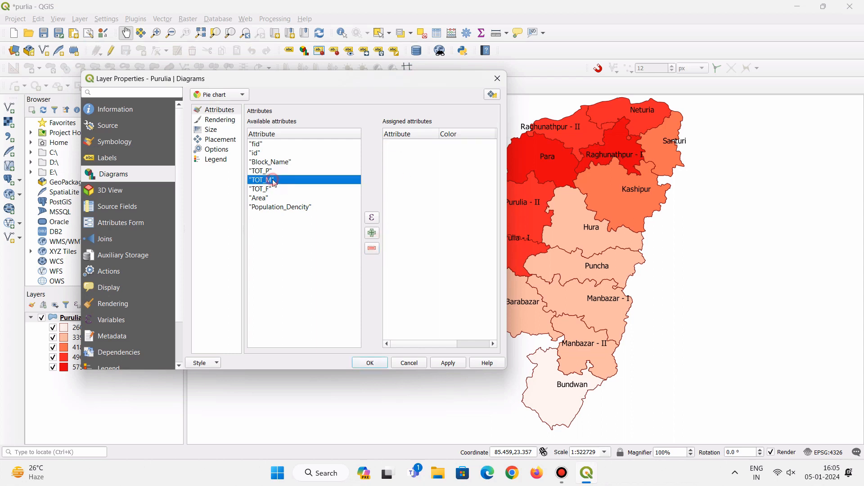
{"action": "left_click", "coordinate": [373, 233]}
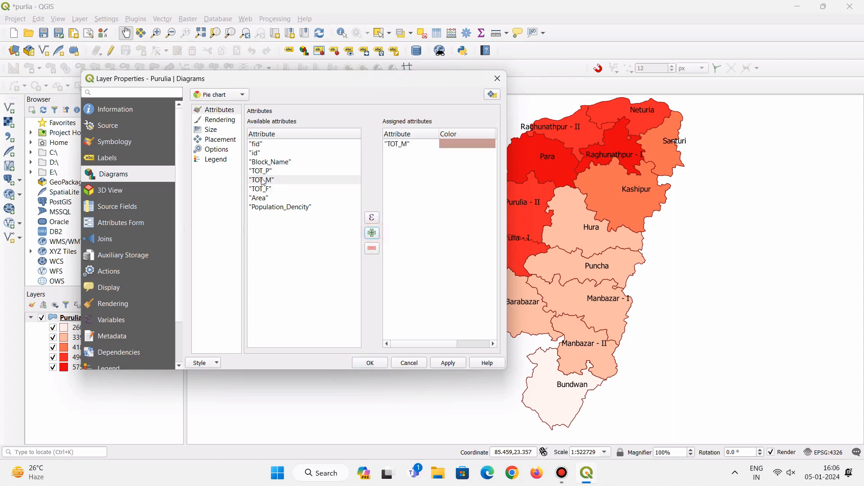
{"action": "left_click", "coordinate": [269, 189]}
{"action": "left_click", "coordinate": [371, 234]}
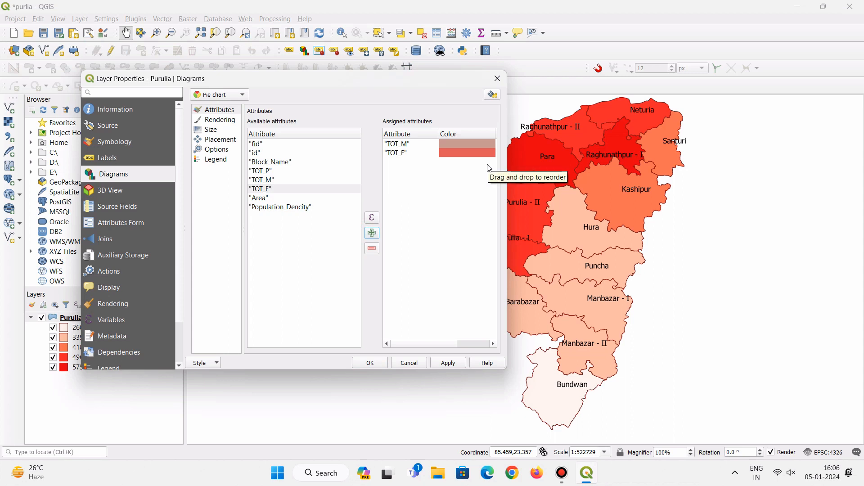
{"action": "left_click", "coordinate": [455, 366]}
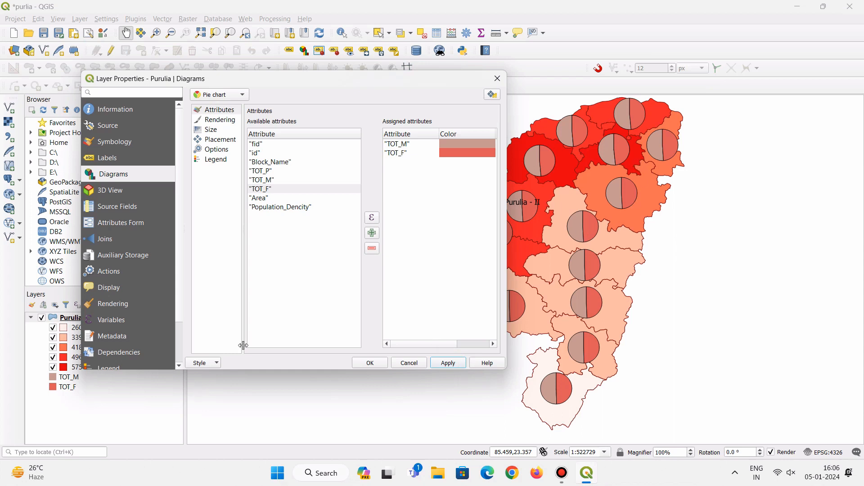
- Change the Purulia layer's diagram type to Text diagram and apply it
{"action": "left_click", "coordinate": [213, 96]}
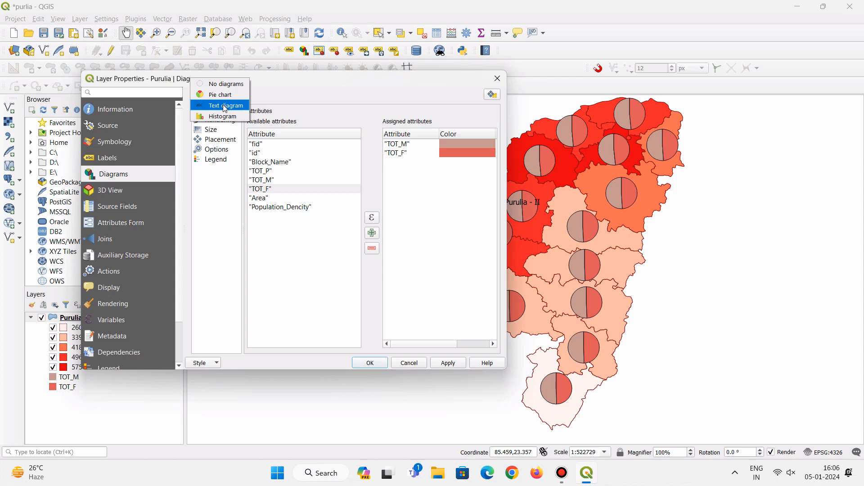
{"action": "left_click", "coordinate": [225, 109]}
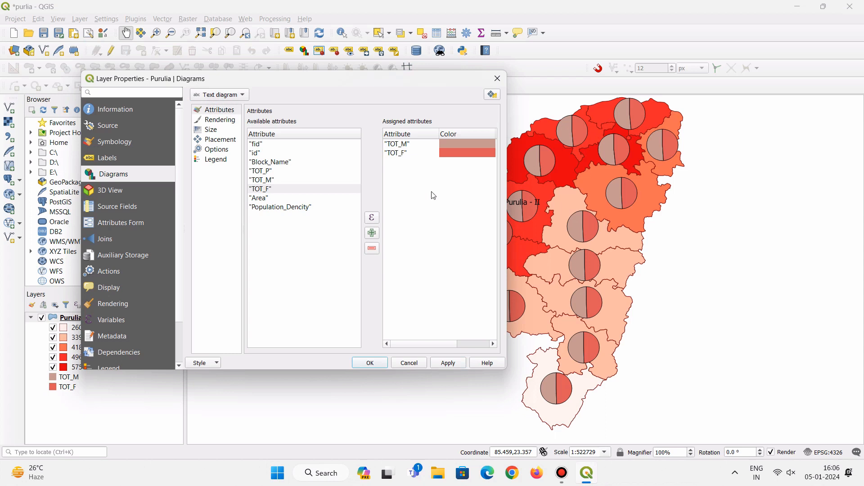
{"action": "left_click", "coordinate": [453, 364]}
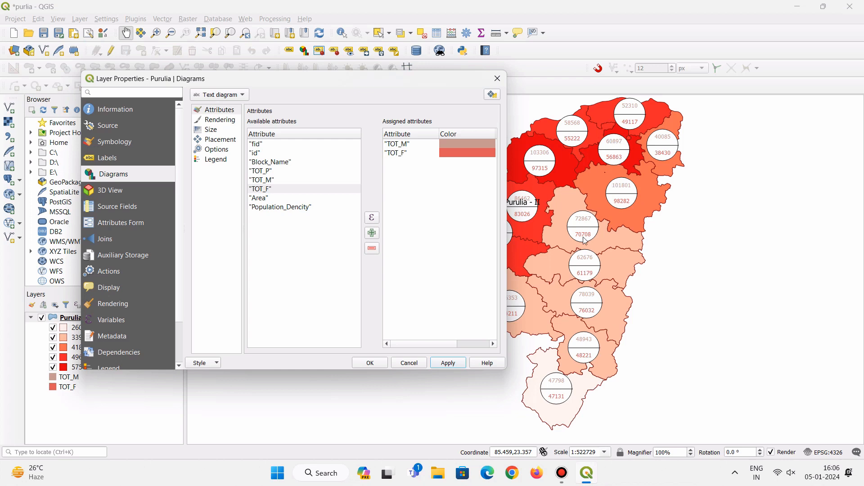
- Change the Purulia layer's diagram type to Histogram and apply it
{"action": "left_click", "coordinate": [224, 96]}
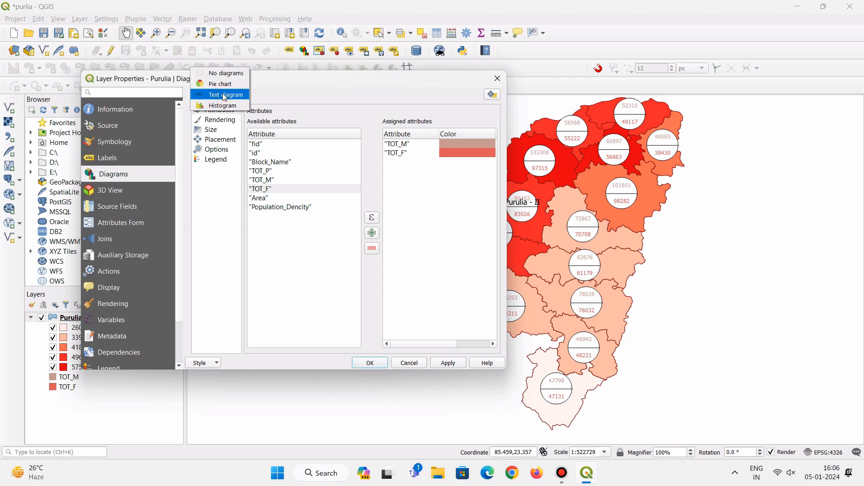
{"action": "left_click", "coordinate": [229, 107]}
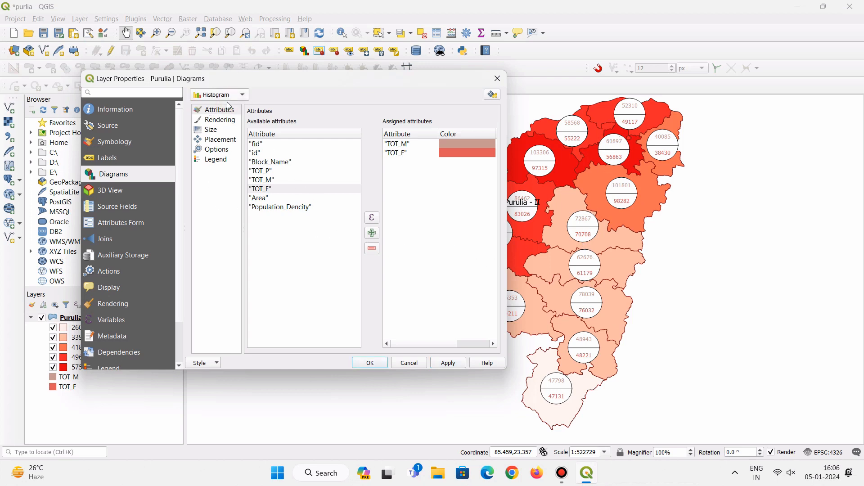
{"action": "left_click", "coordinate": [451, 366]}
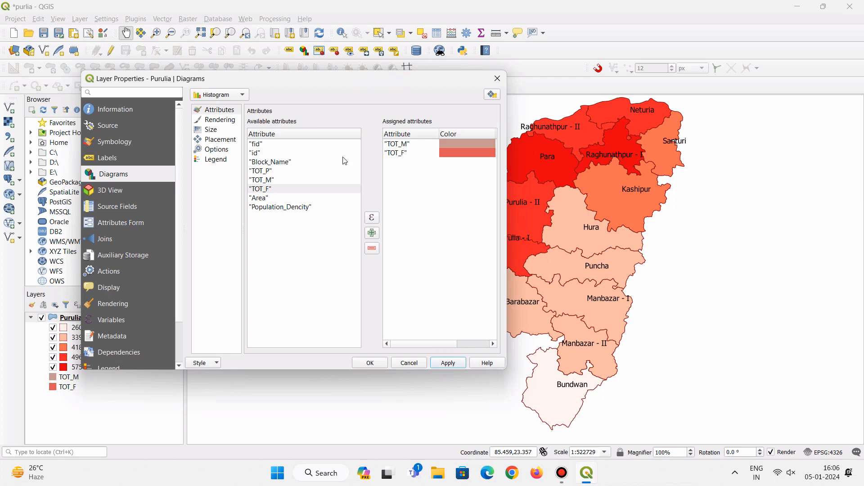
- Scale the histogram's size by the TOT_M attribute and have its maximum value looked up
{"action": "mouse_move", "coordinate": [370, 81]}
{"action": "left_mouse_down"}
{"action": "mouse_move", "coordinate": [294, 112]}
{"action": "mouse_move", "coordinate": [105, 246]}
{"action": "mouse_move", "coordinate": [382, 118]}
{"action": "mouse_move", "coordinate": [382, 78]}
{"action": "left_mouse_up"}
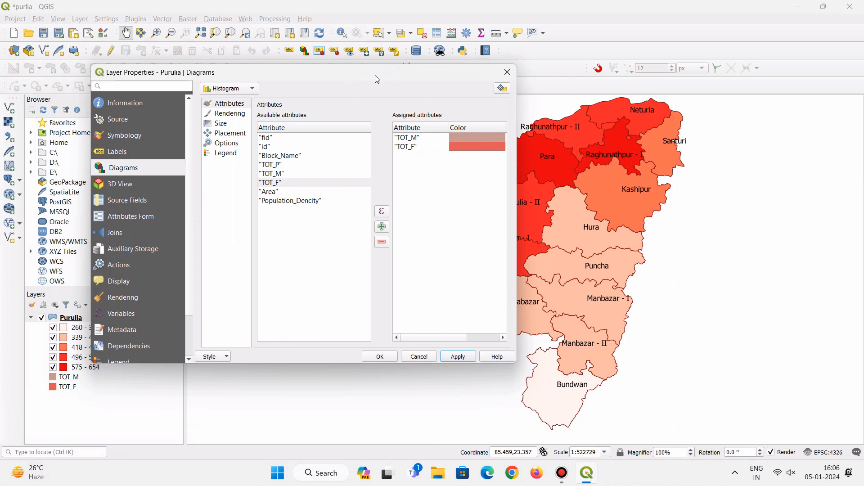
{"action": "left_click", "coordinate": [222, 124]}
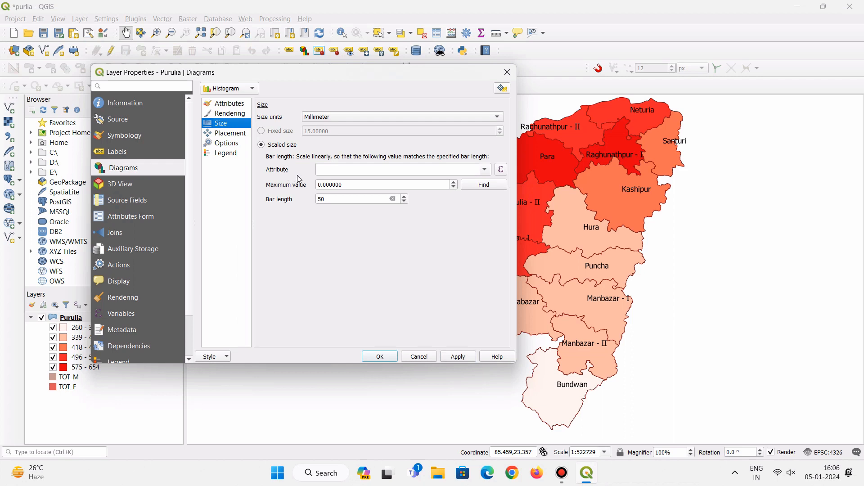
{"action": "left_click", "coordinate": [486, 170]}
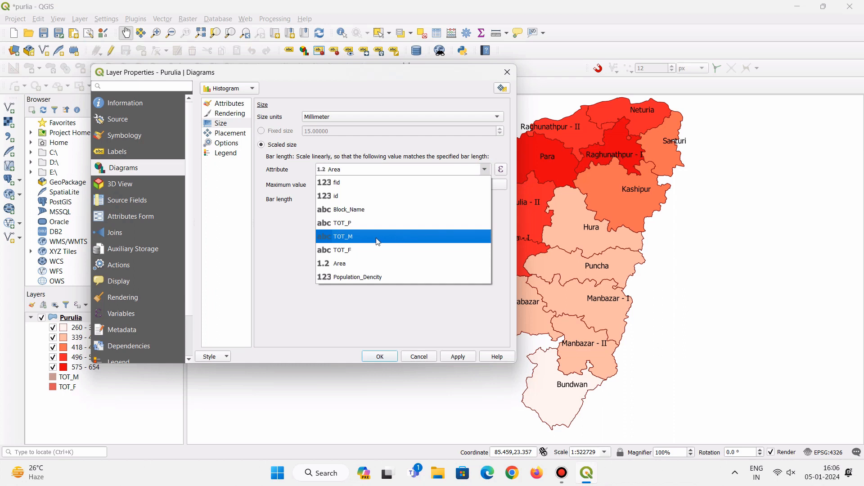
{"action": "left_click", "coordinate": [344, 236]}
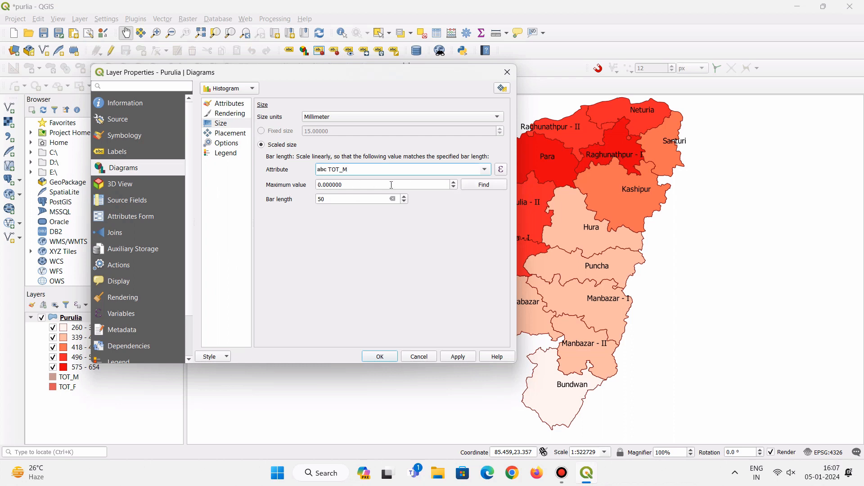
{"action": "left_click", "coordinate": [488, 188]}
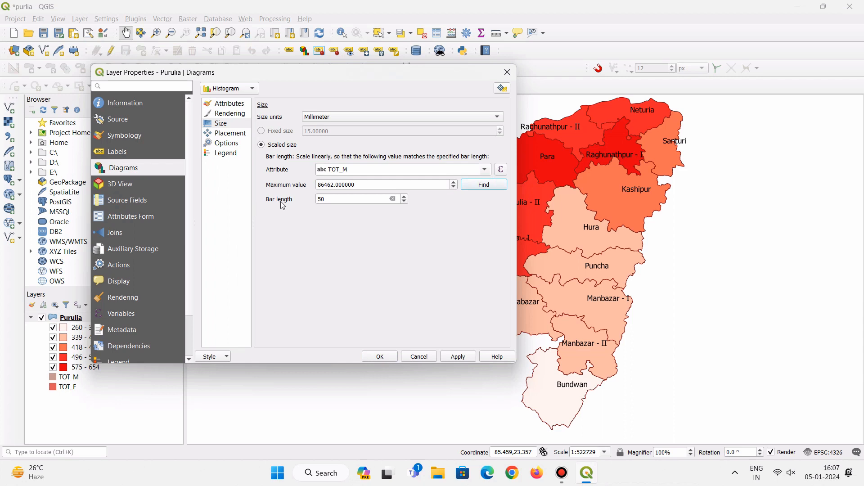
- Set the histogram's bar length to 15 and apply it to the map
{"action": "left_click", "coordinate": [393, 199]}
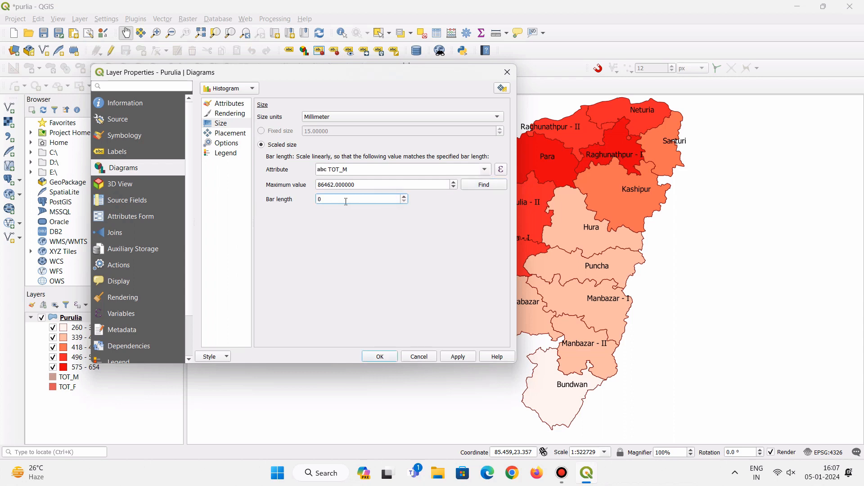
{"action": "type", "text": "15"}
{"action": "left_click", "coordinate": [465, 357]}
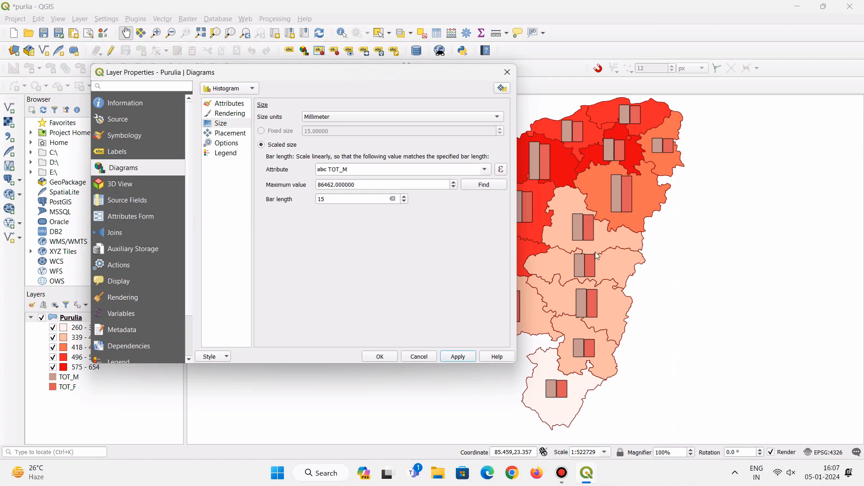
- Try a histogram bar length of 50 and apply it to the map
{"action": "left_click", "coordinate": [331, 199]}
{"action": "key", "text": "BackSpace"}
{"action": "key", "text": "BackSpace"}
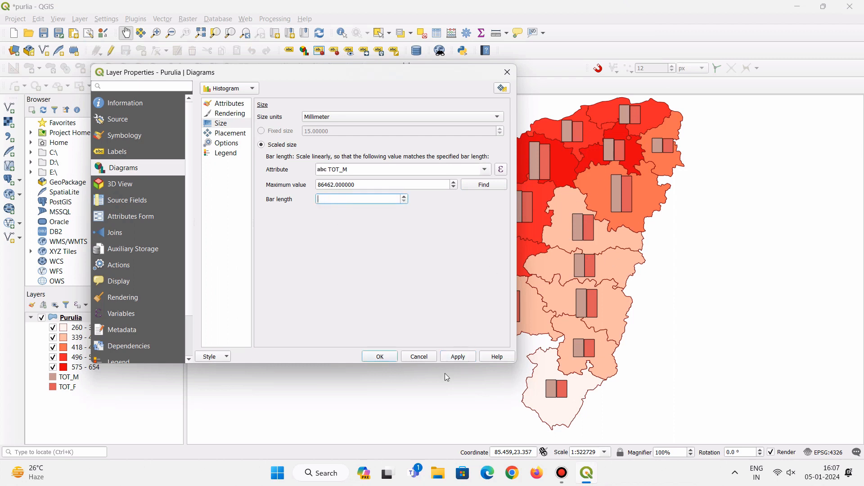
{"action": "type", "text": "50"}
{"action": "left_click", "coordinate": [457, 356]}
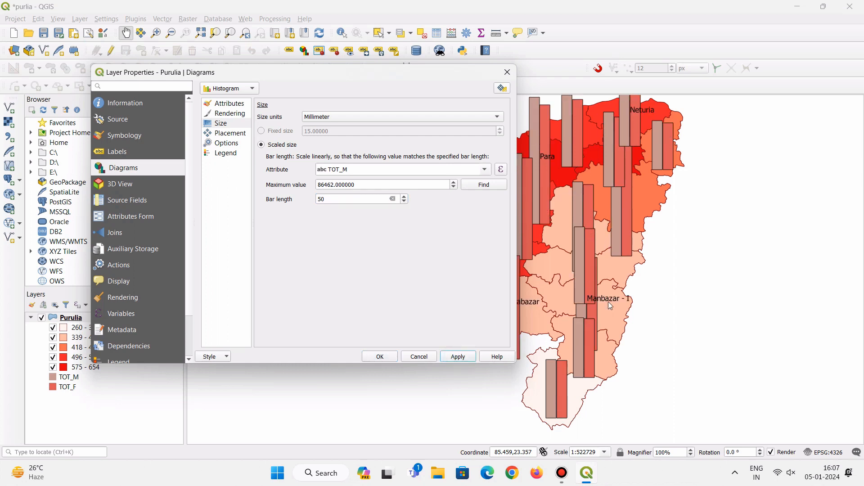
- Try a histogram bar length of 10 and apply it to the map
{"action": "left_click", "coordinate": [393, 200]}
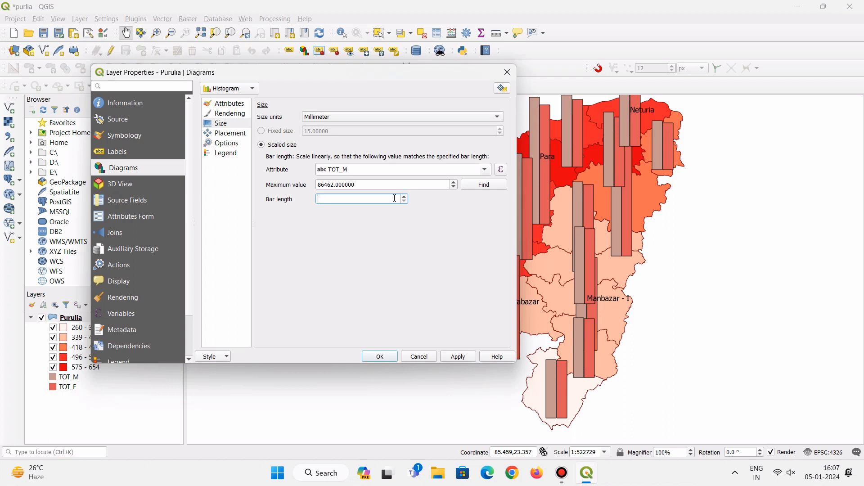
{"action": "type", "text": "10"}
{"action": "left_click", "coordinate": [465, 360]}
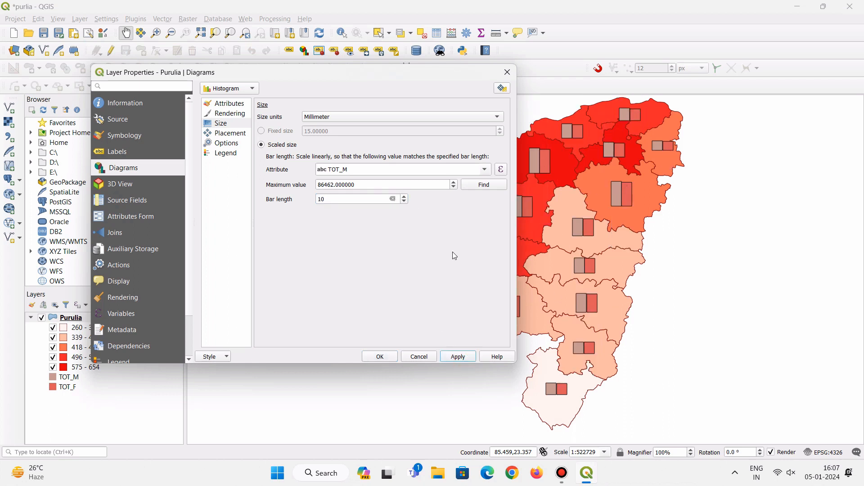
- Set the bar length back to 15, apply it and close the Purulia layer's properties
{"action": "left_click", "coordinate": [334, 199]}
{"action": "key", "text": "BackSpace"}
{"action": "type", "text": "5"}
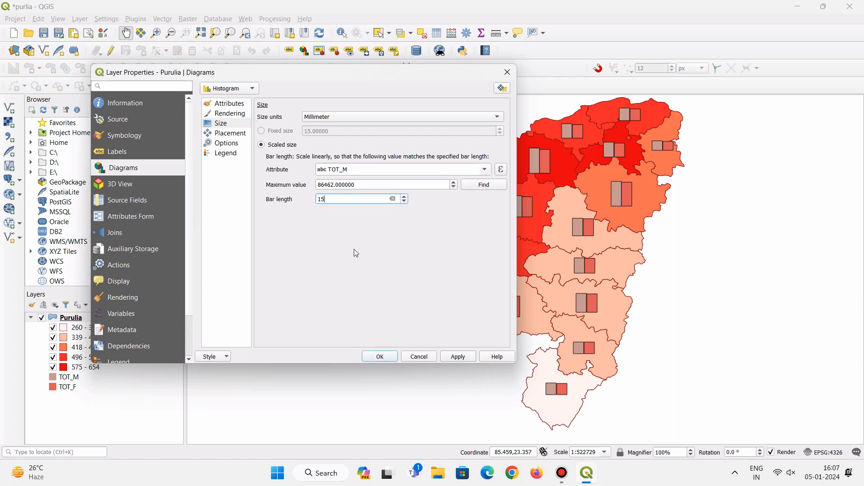
{"action": "left_click", "coordinate": [455, 360]}
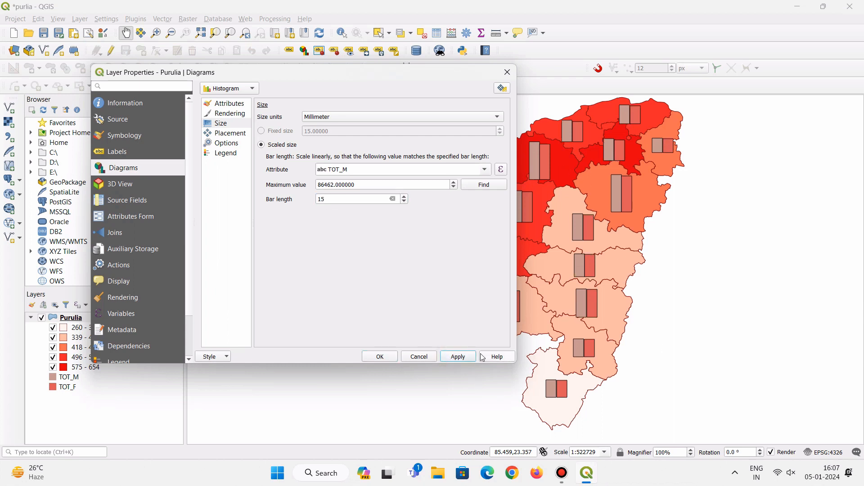
{"action": "left_click", "coordinate": [428, 359]}
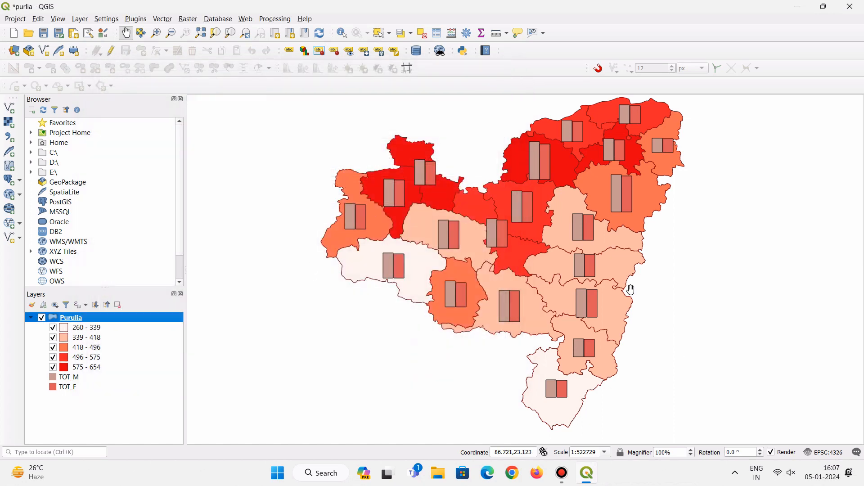
{"action": "left_click", "coordinate": [287, 358]}
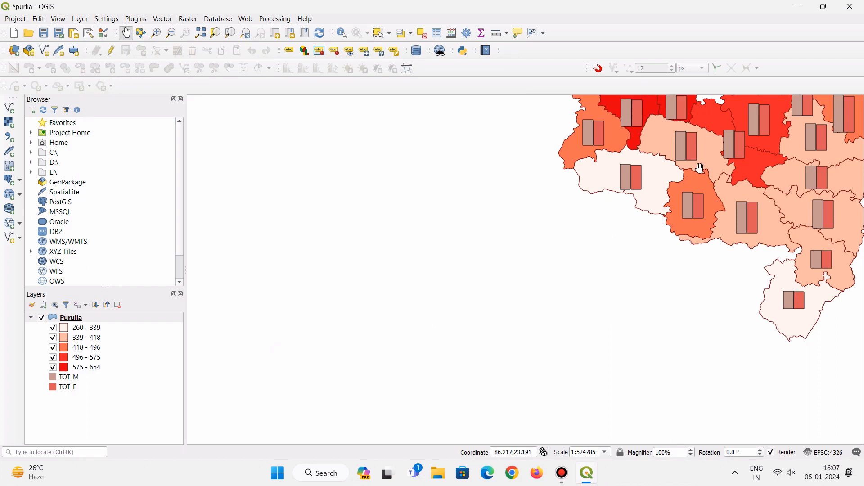
{"action": "left_click_drag", "start_coordinate": [752, 156], "coordinate": [506, 241]}
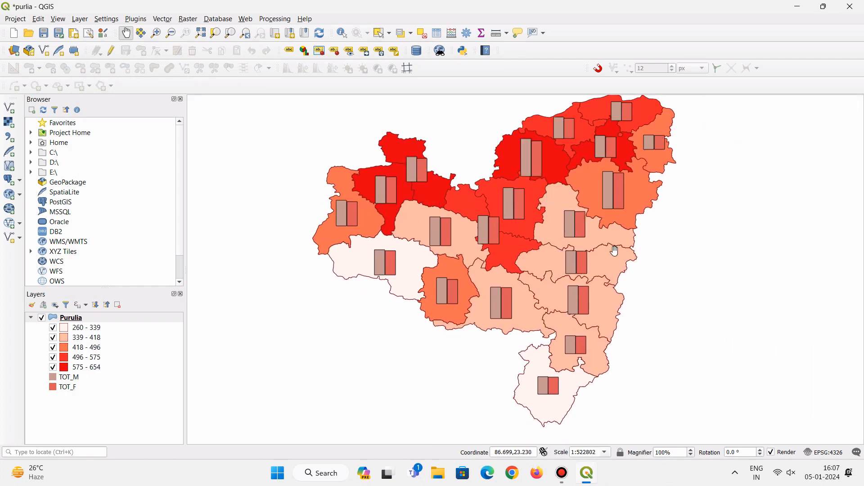